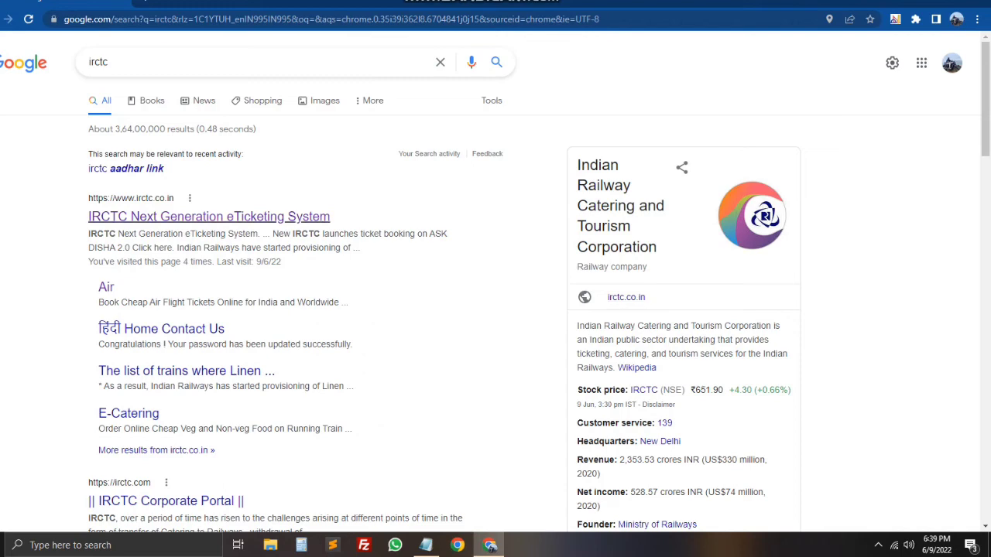
# Step: Go to the IRCTC Next Generation eTicketing System site from Google and dismiss its COVID alert
pyautogui.click(209, 216)
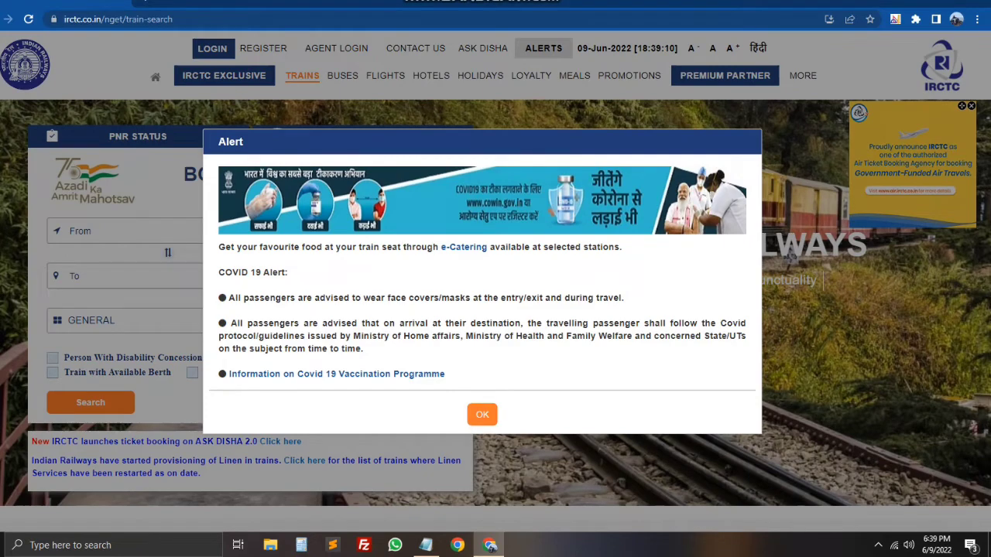
pyautogui.click(482, 414)
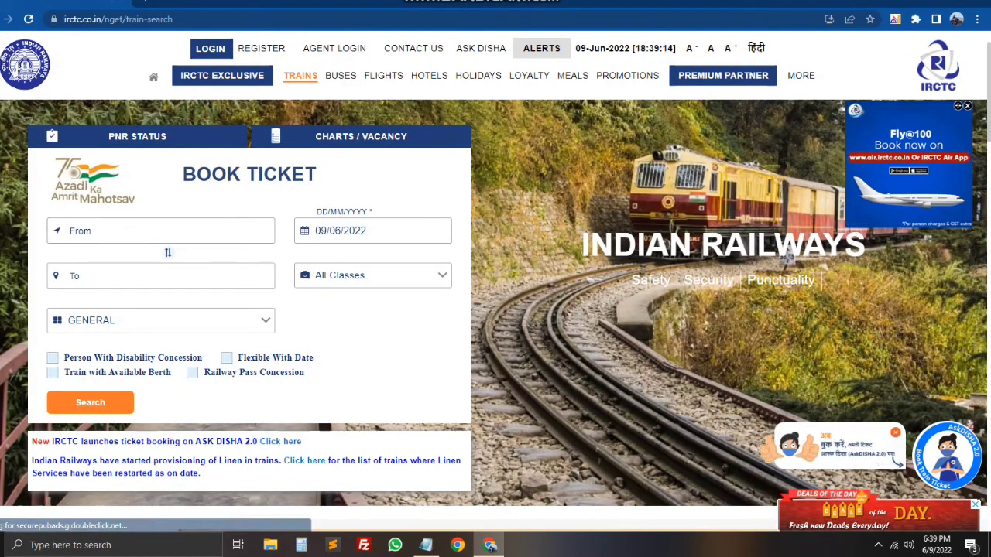
# Step: Set the From station to COIMBATORE JN - CBE, keeping the journey date 09/06/2022
pyautogui.click(161, 230)
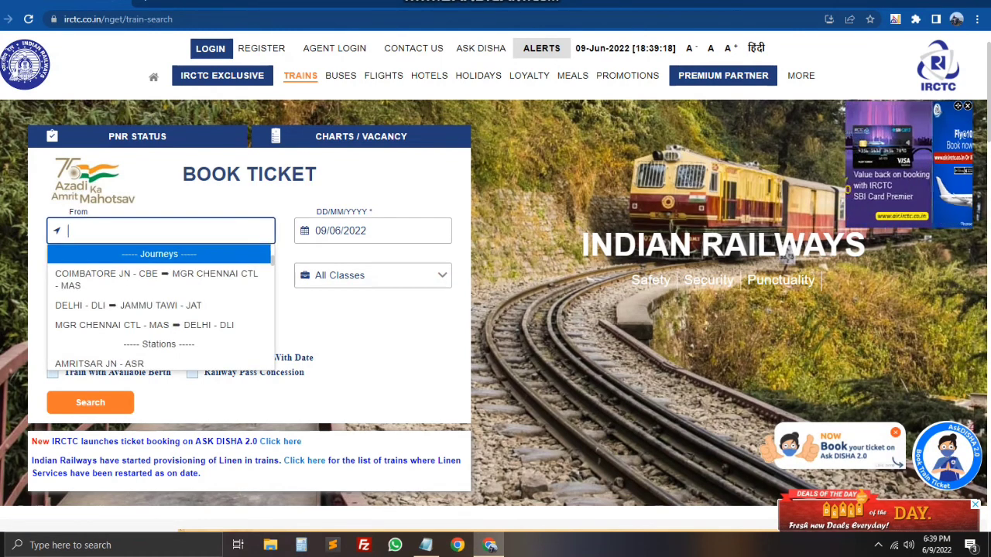
pyautogui.write('coimb')
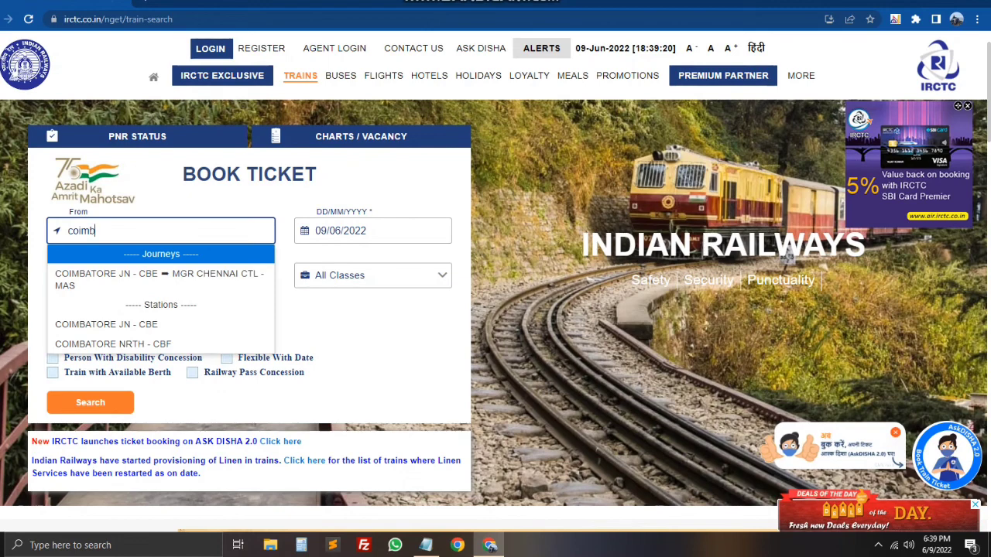
pyautogui.press('Down')
pyautogui.press('Down')
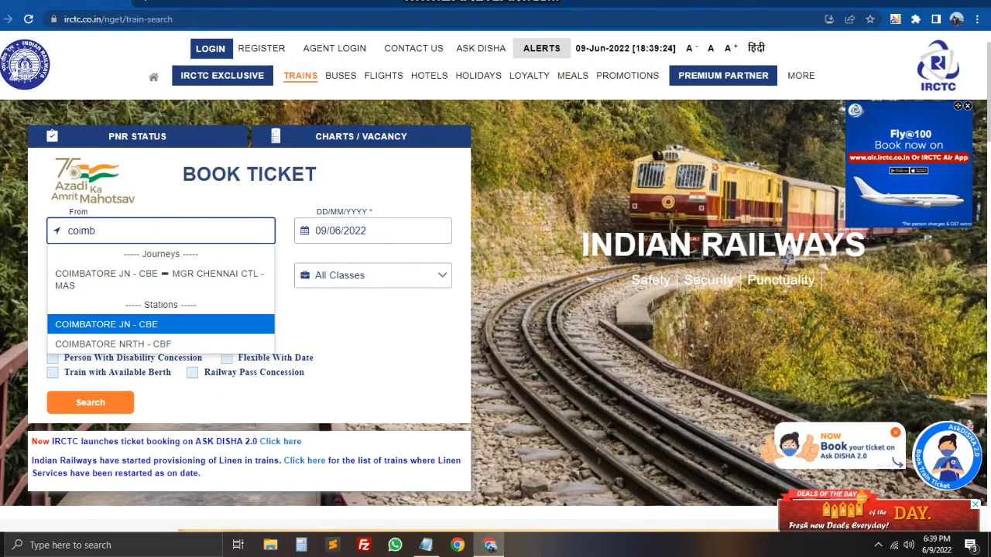
pyautogui.press('Return')
pyautogui.press('Tab')
pyautogui.press('Tab')
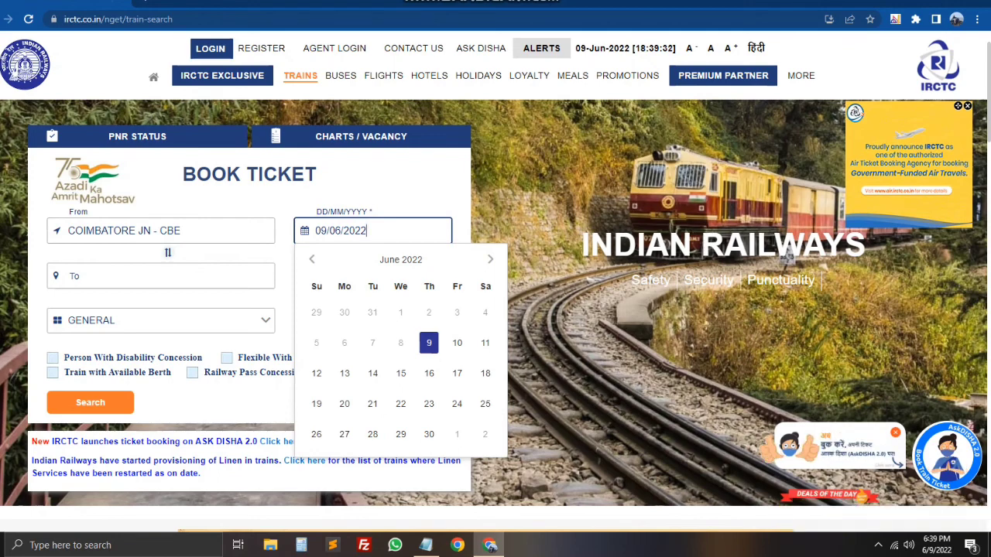
pyautogui.press('Escape')
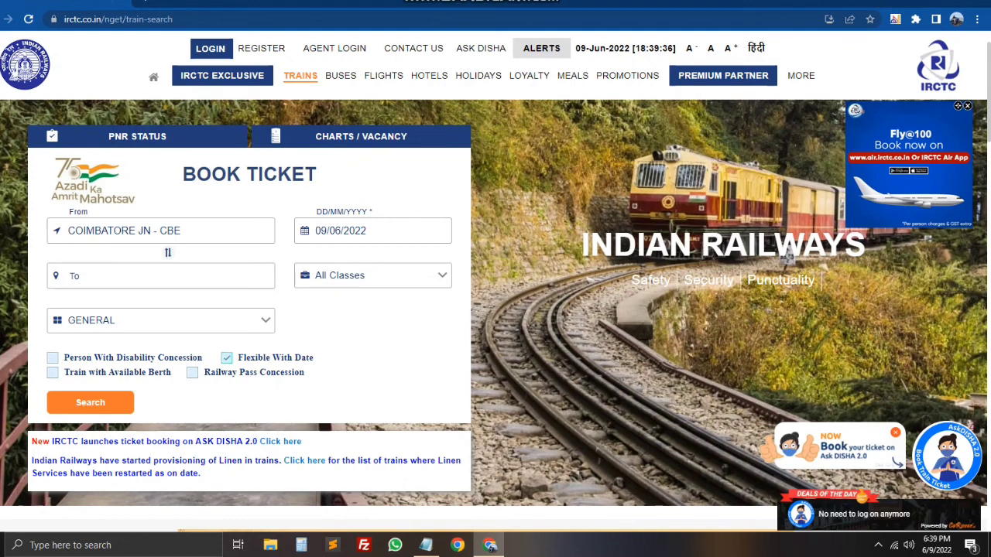
# Step: Set the To station to MUMBAI CENTRAL - MMCT
pyautogui.click(162, 276)
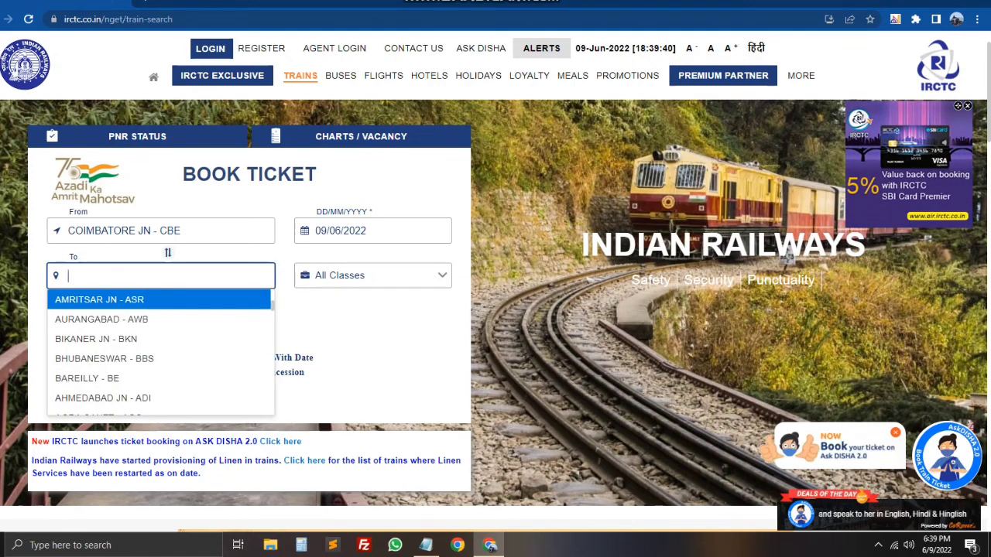
pyautogui.scroll(-3, 155, 335)
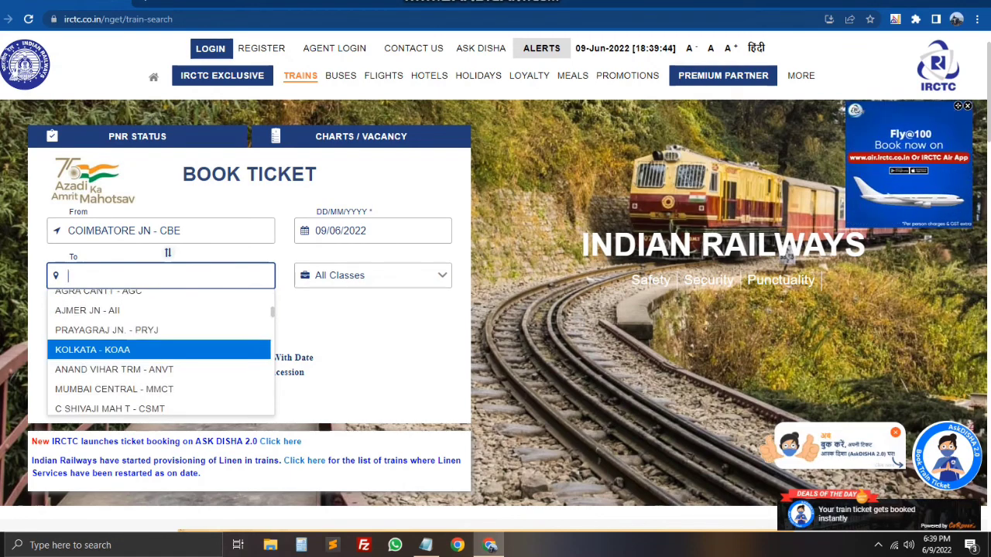
pyautogui.press('Down')
pyautogui.press('Down')
pyautogui.press('Return')
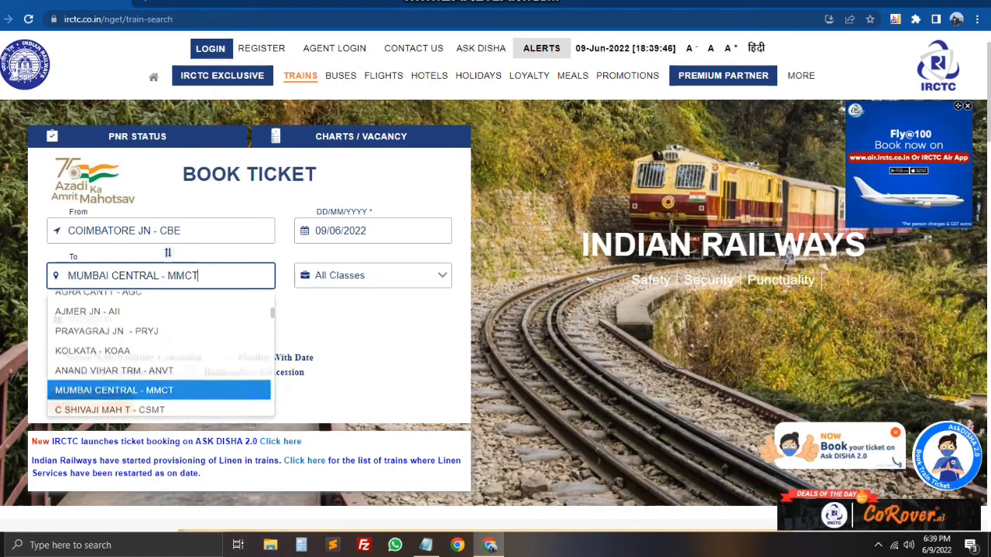
pyautogui.press('Tab')
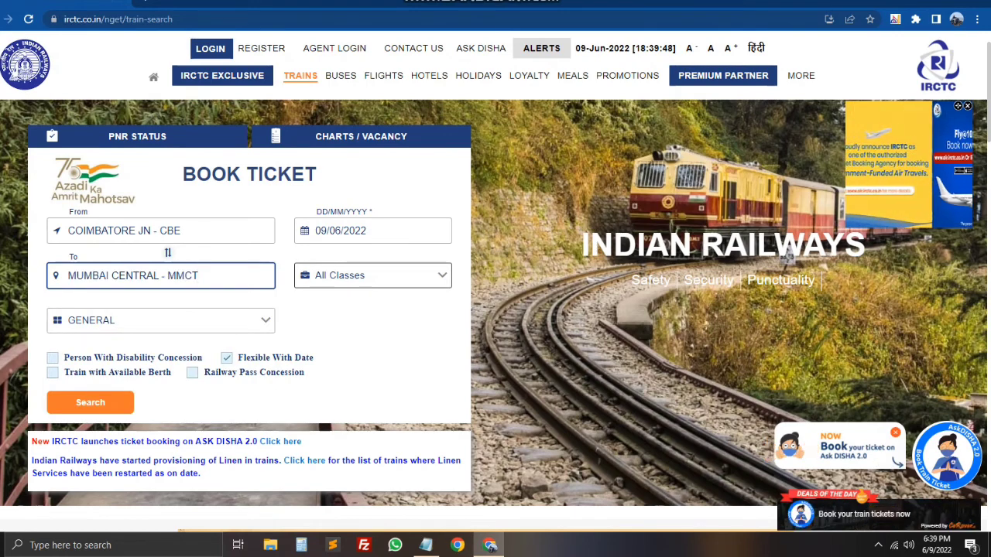
# Step: Pick Sleeper (SL) class, show only trains with available berths, and search
pyautogui.press('space')
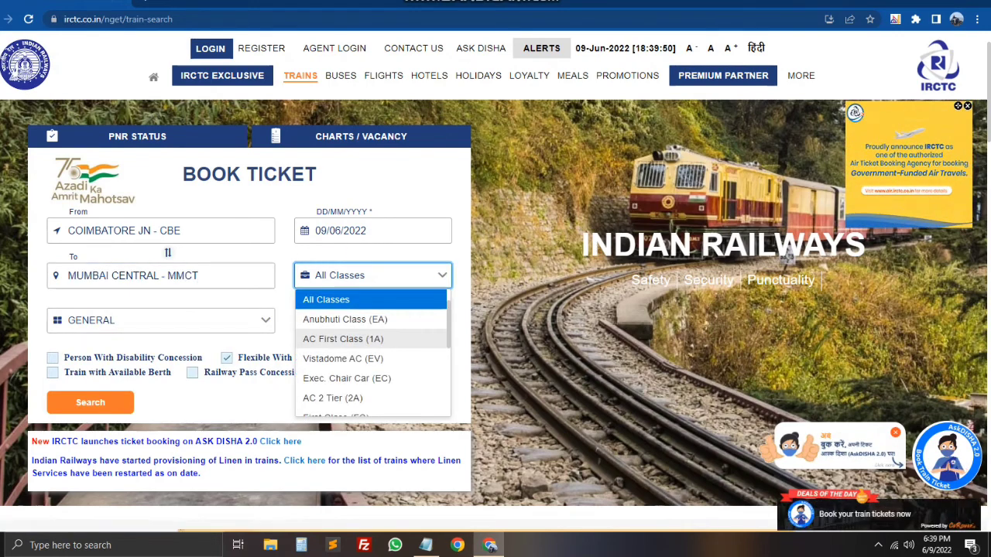
pyautogui.scroll(-3, 363, 333)
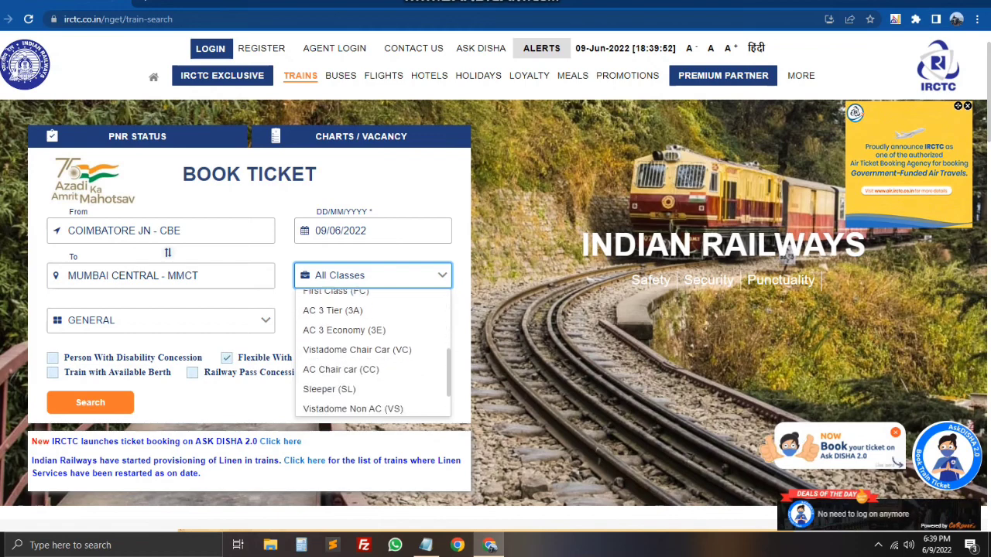
pyautogui.press('Down')
pyautogui.press('Down')
pyautogui.press('Down')
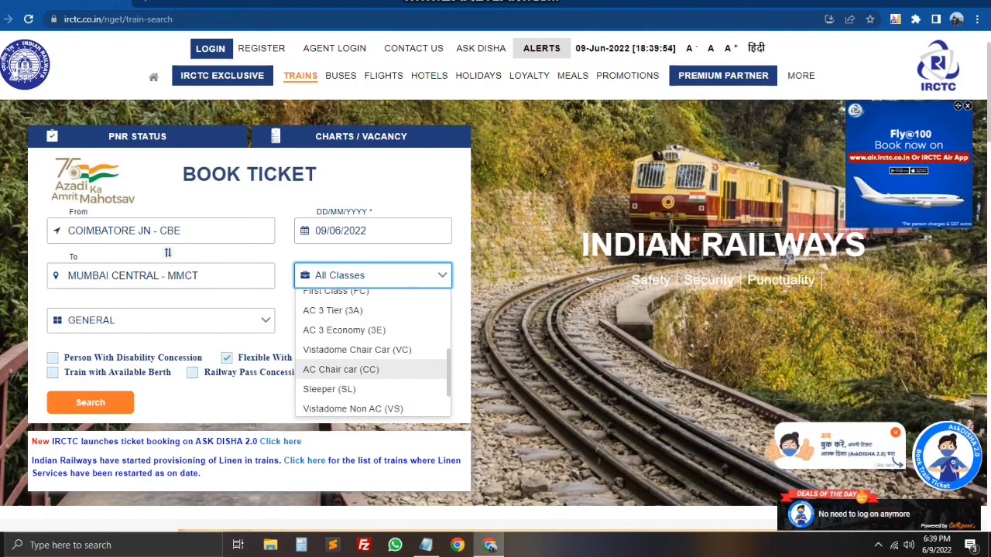
pyautogui.press('Down')
pyautogui.press('Down')
pyautogui.press('Down')
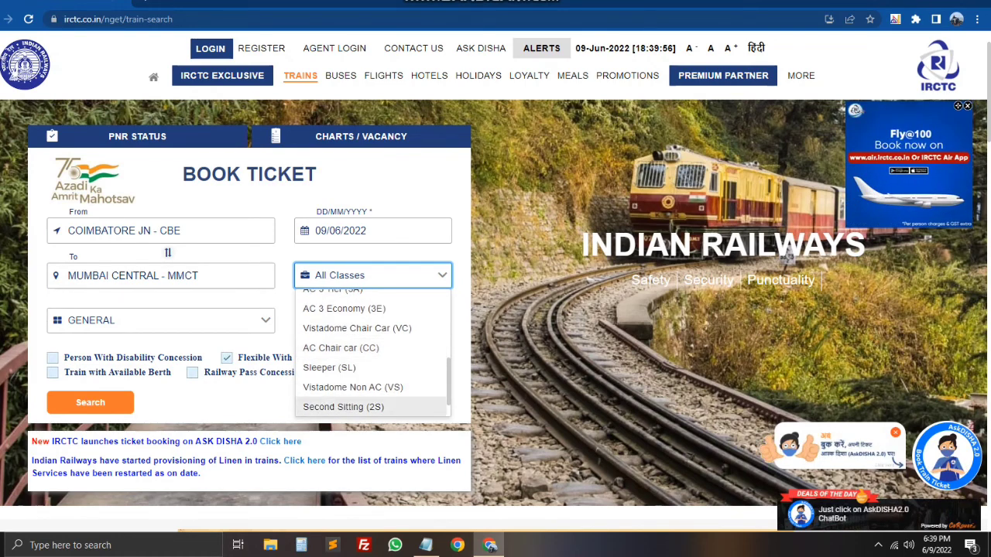
pyautogui.press('Up')
pyautogui.press('Up')
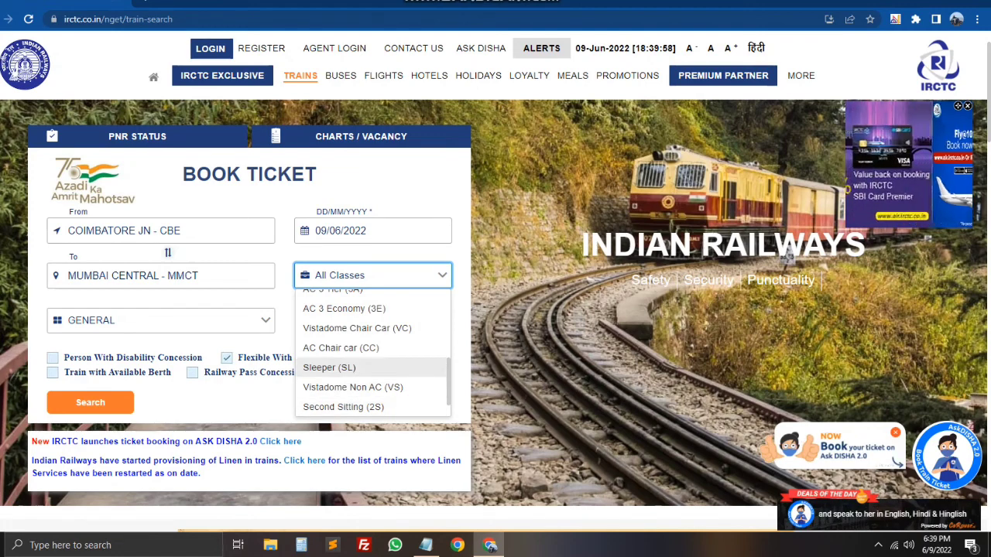
pyautogui.press('Up')
pyautogui.press('Up')
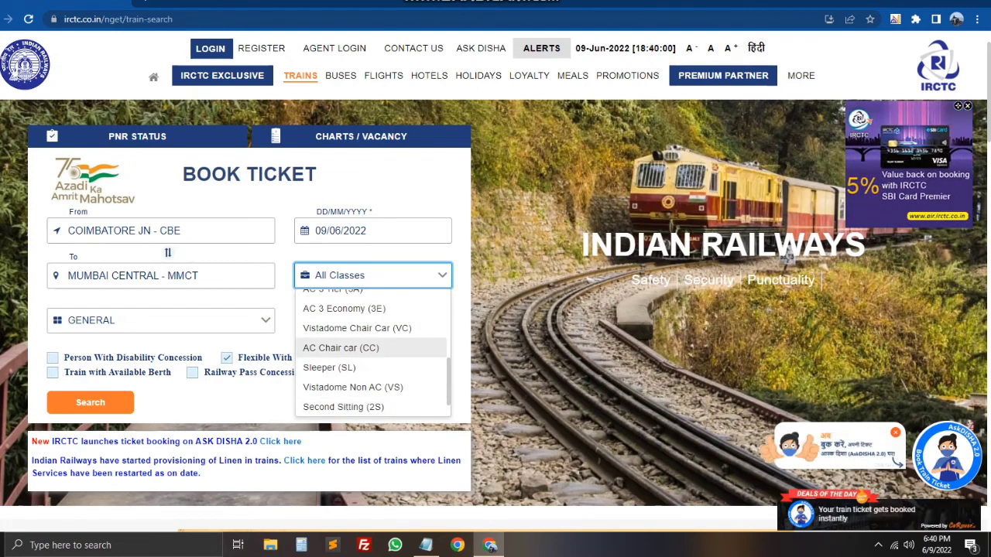
pyautogui.press('Up')
pyautogui.press('Up')
pyautogui.press('Up')
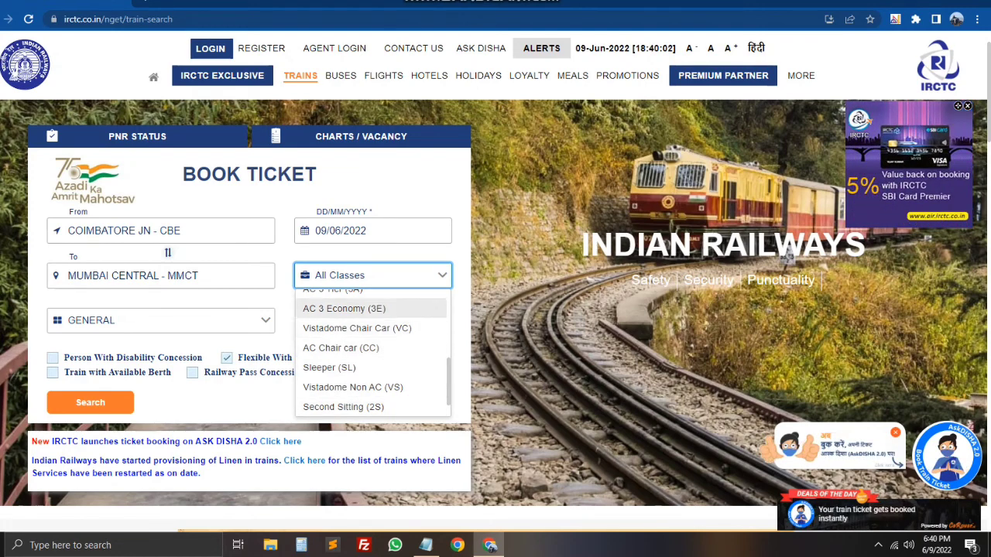
pyautogui.press('Down')
pyautogui.press('Up')
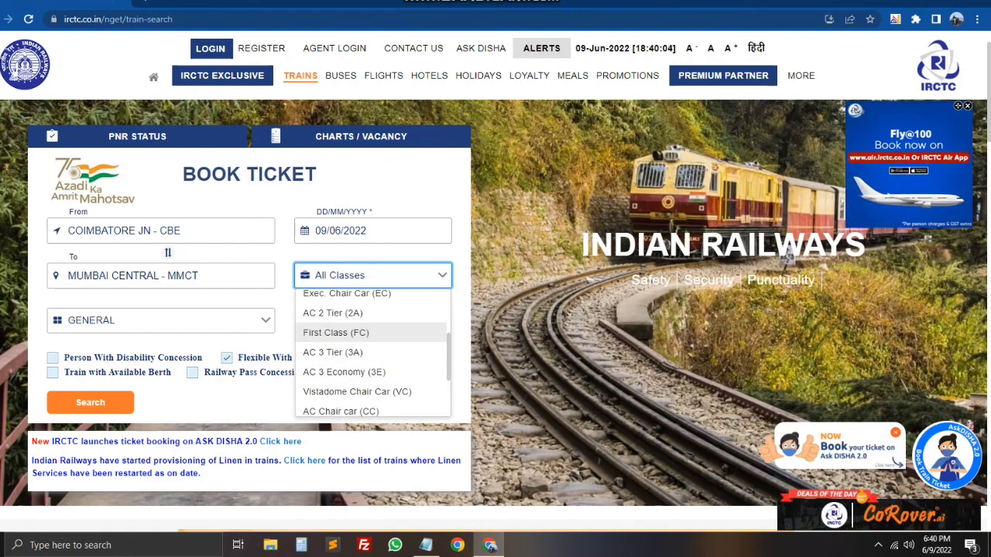
pyautogui.press('Down')
pyautogui.press('Up')
pyautogui.press('Up')
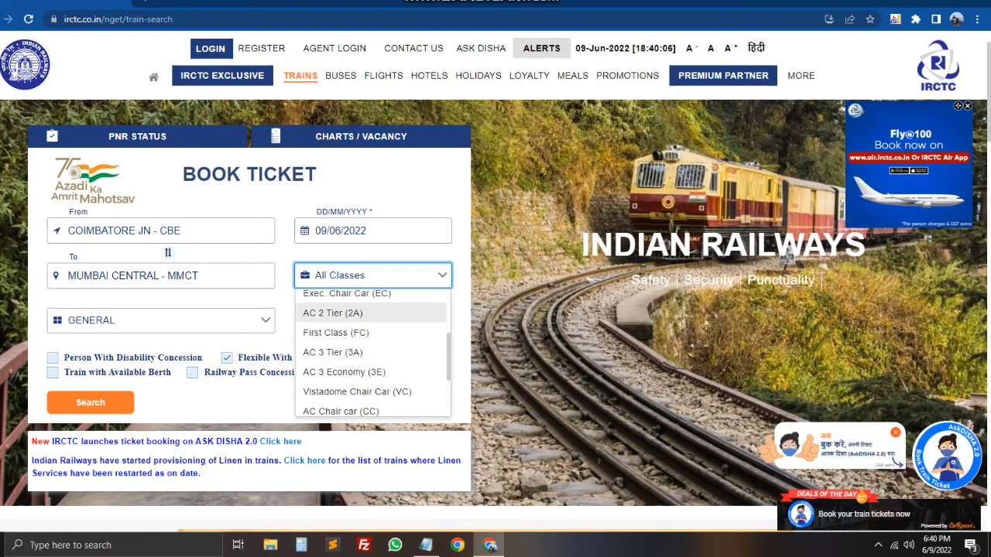
pyautogui.press('Down')
pyautogui.press('Up')
pyautogui.press('Up')
pyautogui.press('Up')
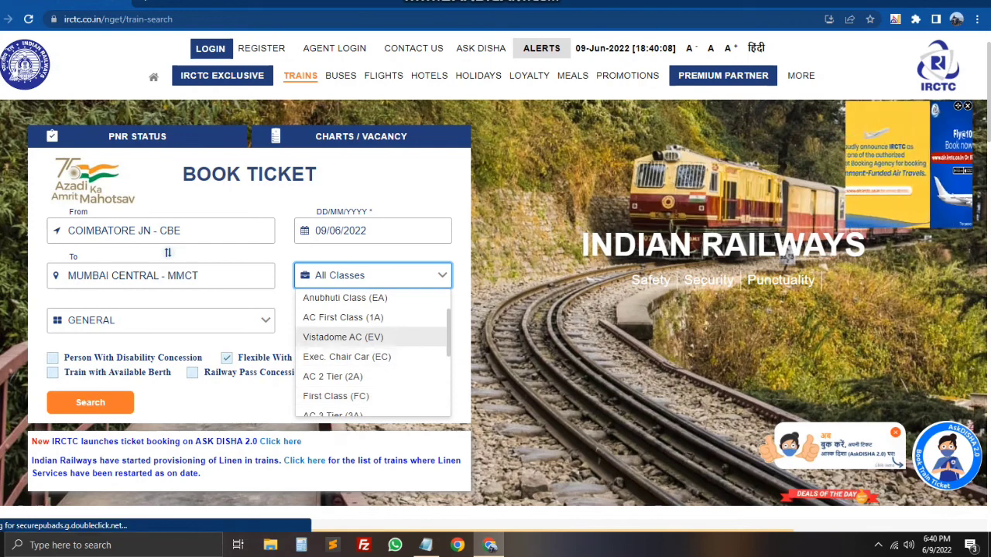
pyautogui.press('Up')
pyautogui.press('Up')
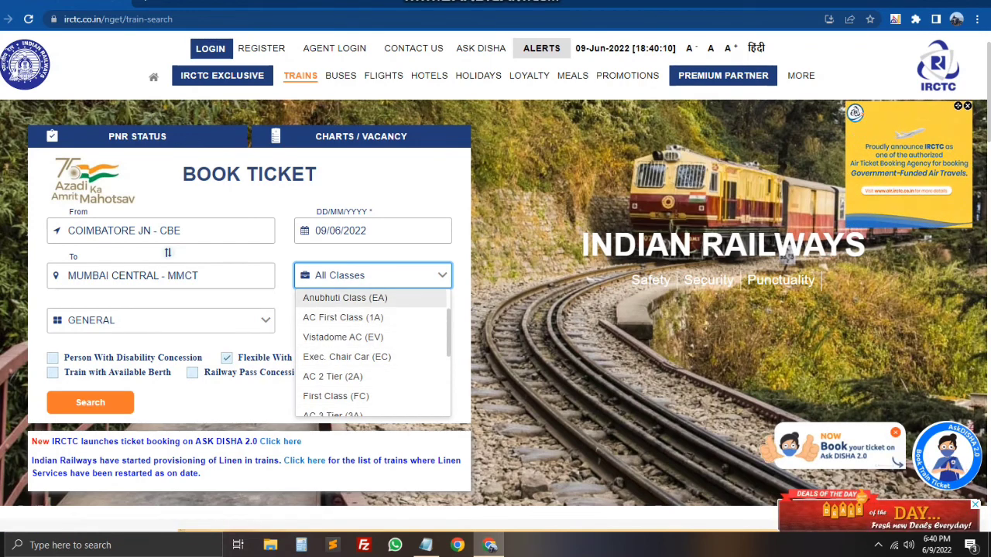
pyautogui.press('Down')
pyautogui.press('Up')
pyautogui.press('Down')
pyautogui.press('Down')
pyautogui.press('Down')
pyautogui.press('Down')
pyautogui.press('Down')
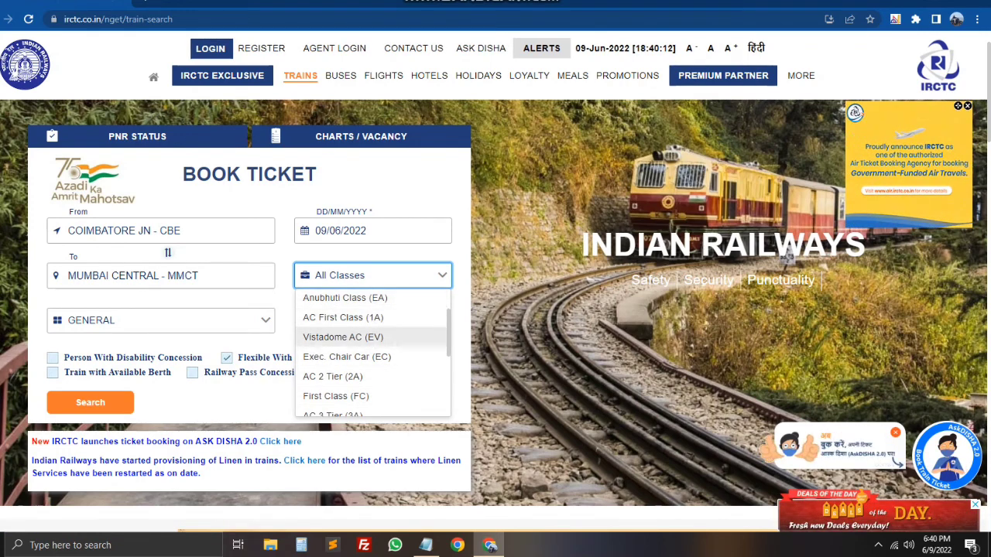
pyautogui.press('Up')
pyautogui.press('Up')
pyautogui.press('Down')
pyautogui.press('Down')
pyautogui.press('Down')
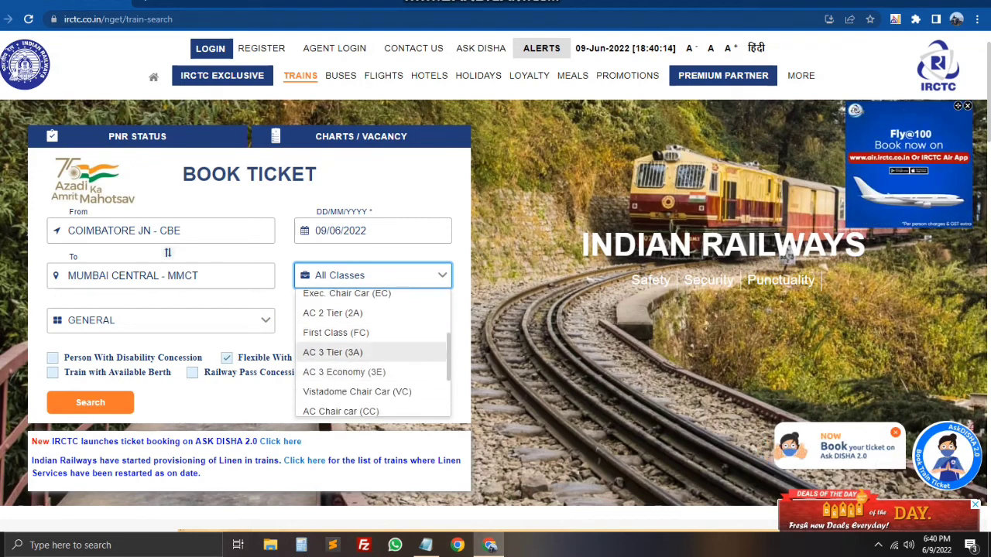
pyautogui.press('Down')
pyautogui.press('Down')
pyautogui.press('Down')
pyautogui.press('Down')
pyautogui.press('Return')
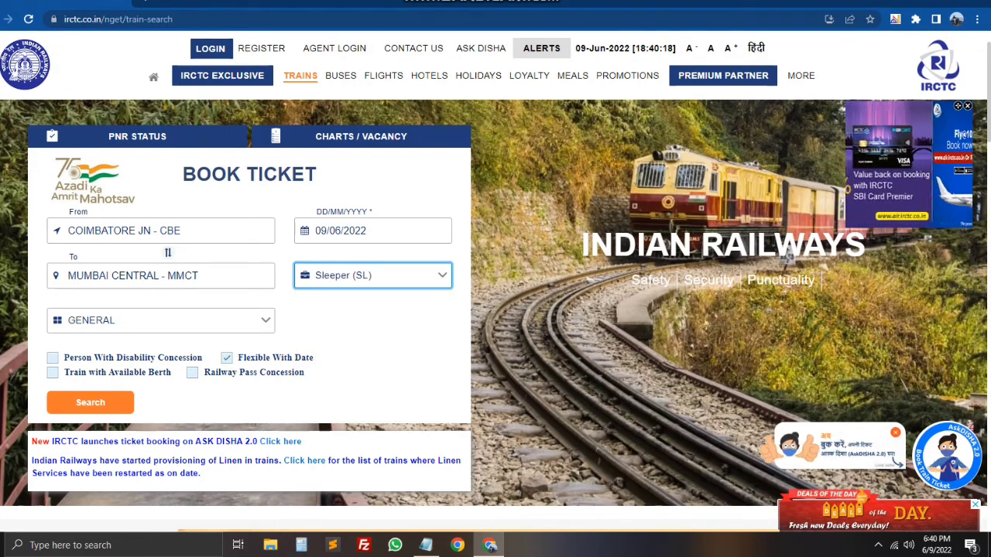
pyautogui.click(52, 372)
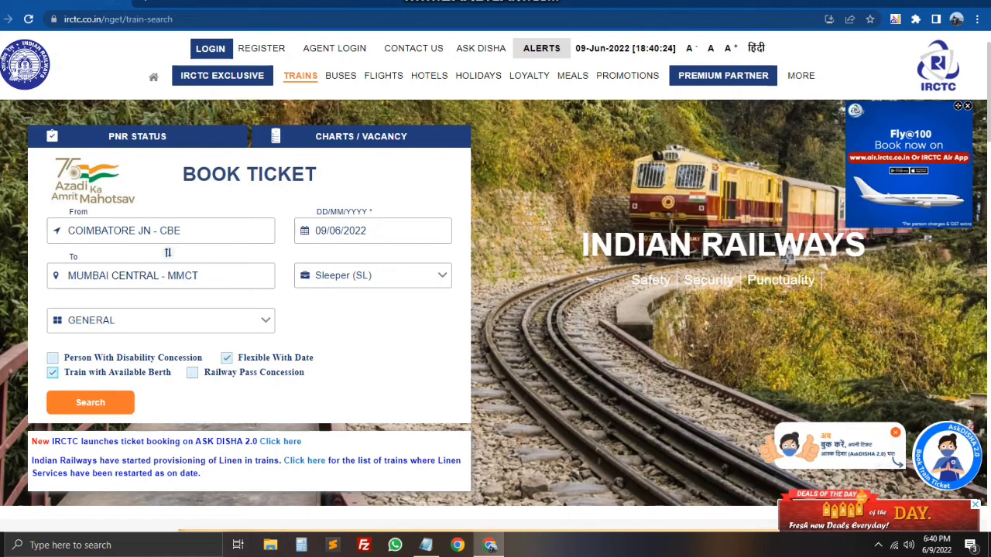
pyautogui.press('Return')
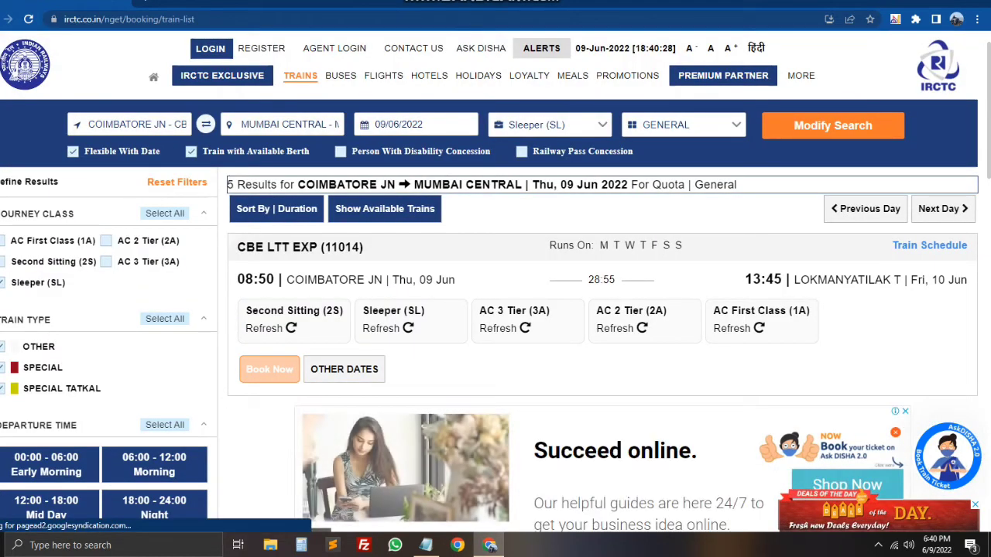
pyautogui.scroll(-5, 496, 310)
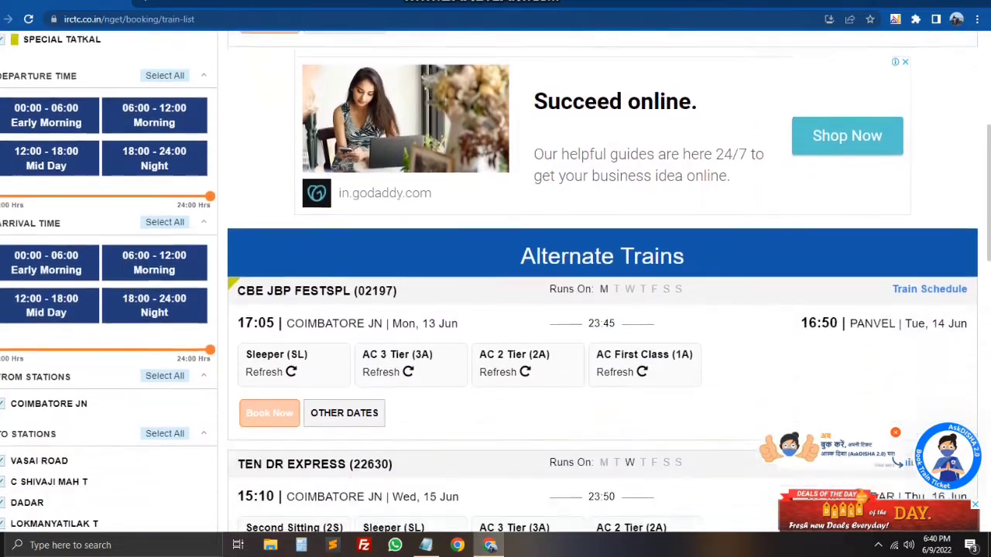
pyautogui.scroll(-2, 496, 309)
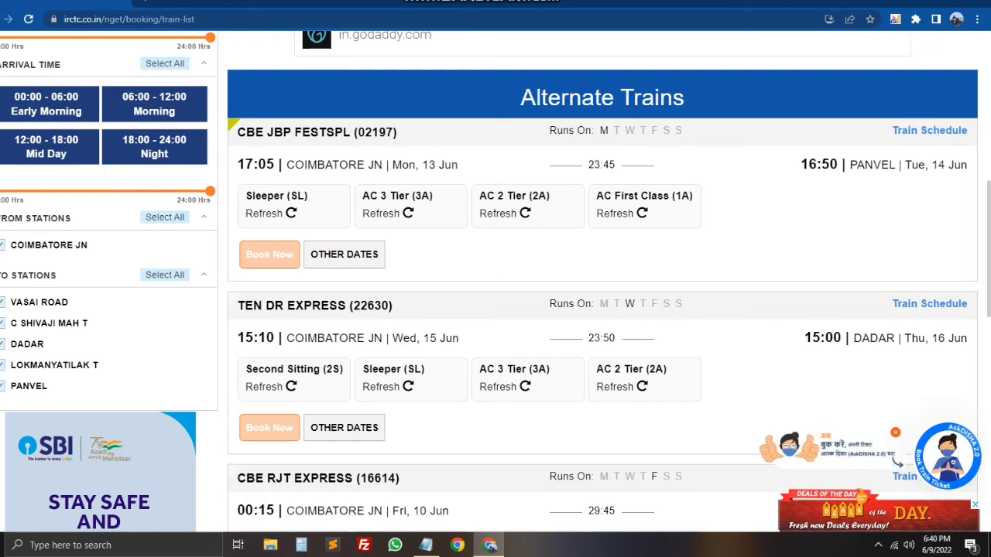
pyautogui.scroll(-5, 495, 310)
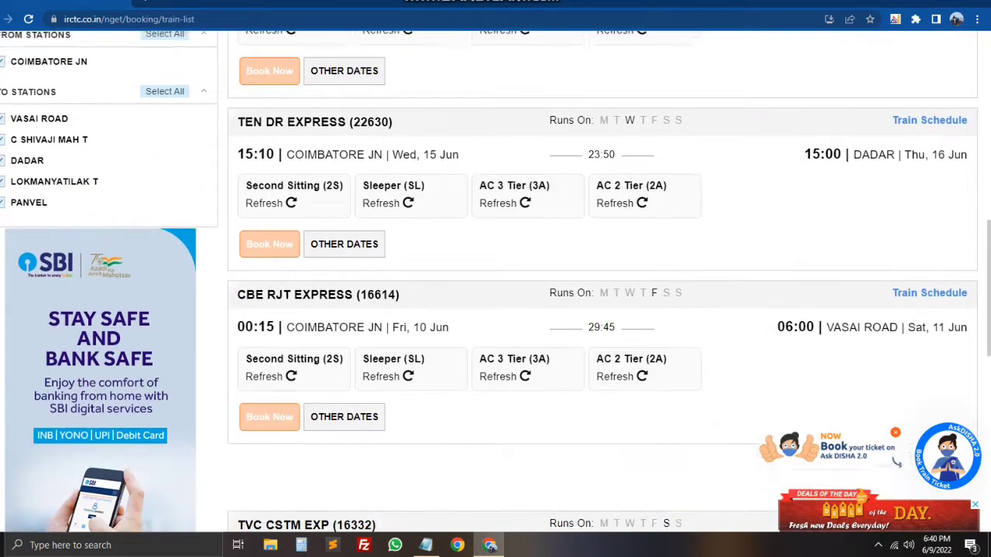
pyautogui.scroll(15, 496, 309)
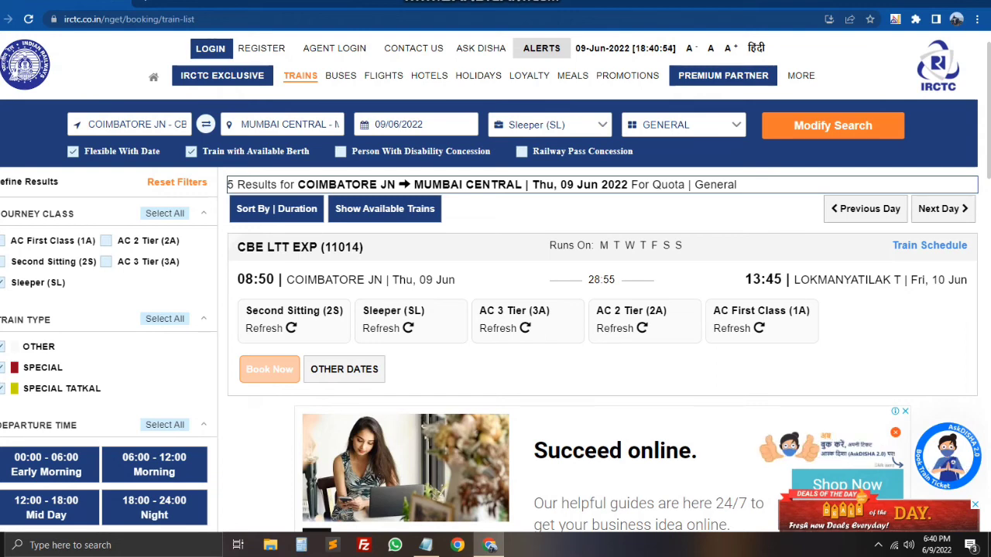
# Step: Highlight 11014 CBE LTT EXP's details, then load its Second Sitting (2S) availability and fare
pyautogui.moveTo(361, 247); pyautogui.dragTo(337, 246)
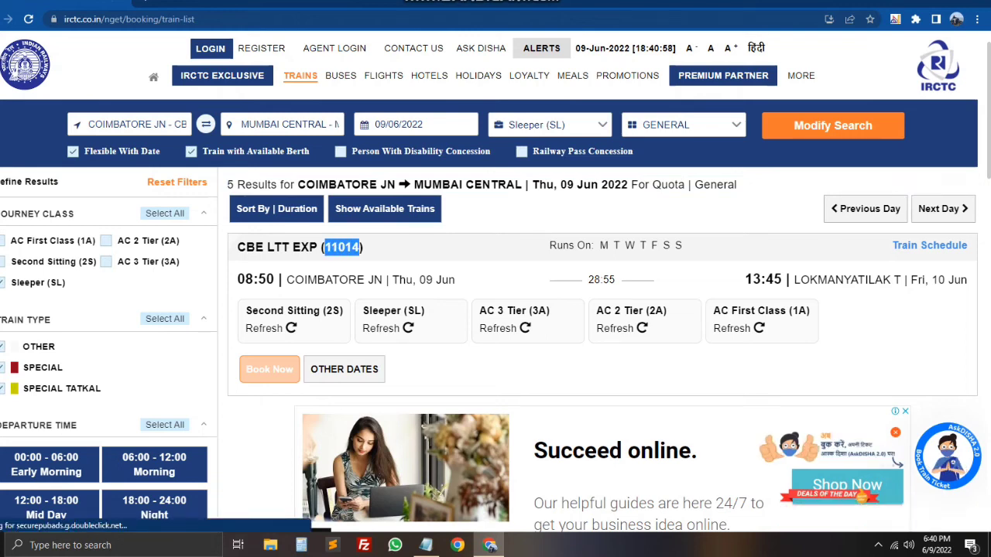
pyautogui.moveTo(290, 247); pyautogui.dragTo(331, 247)
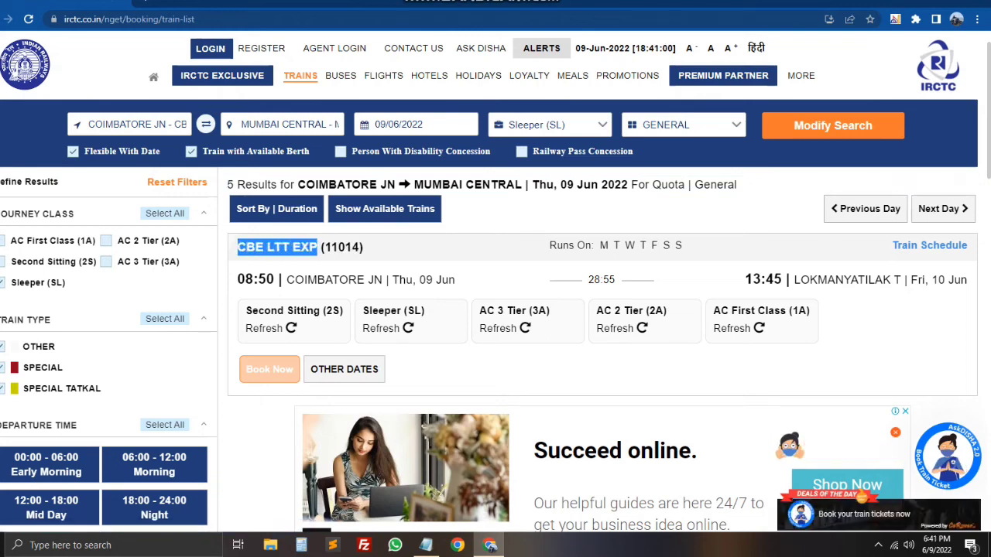
pyautogui.moveTo(286, 279); pyautogui.dragTo(455, 279)
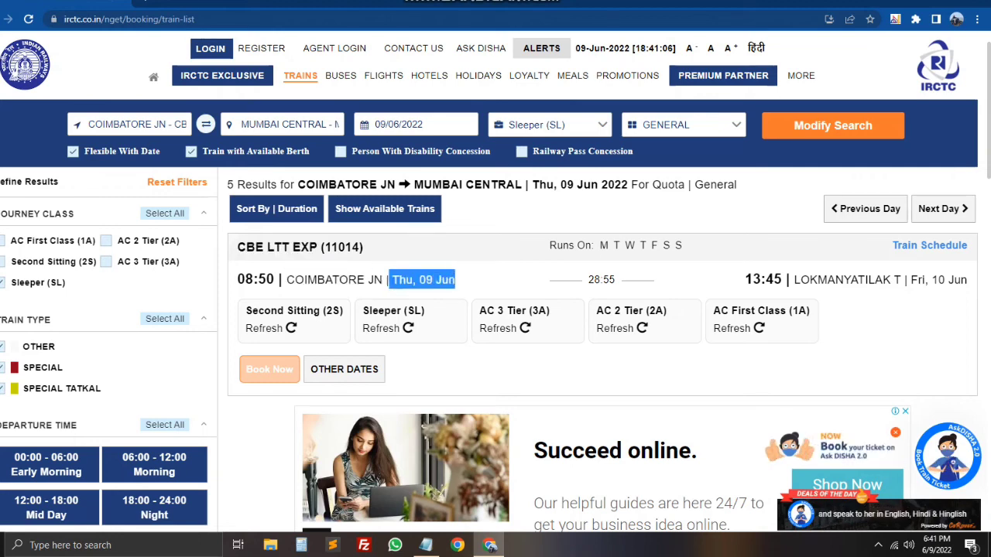
pyautogui.click(455, 279)
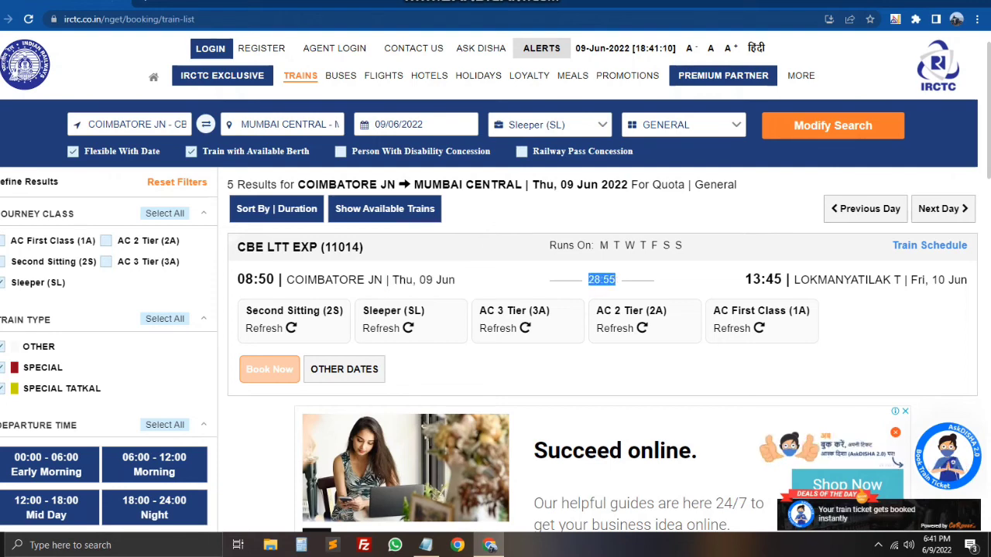
pyautogui.moveTo(745, 279); pyautogui.dragTo(967, 279)
pyautogui.click(968, 279)
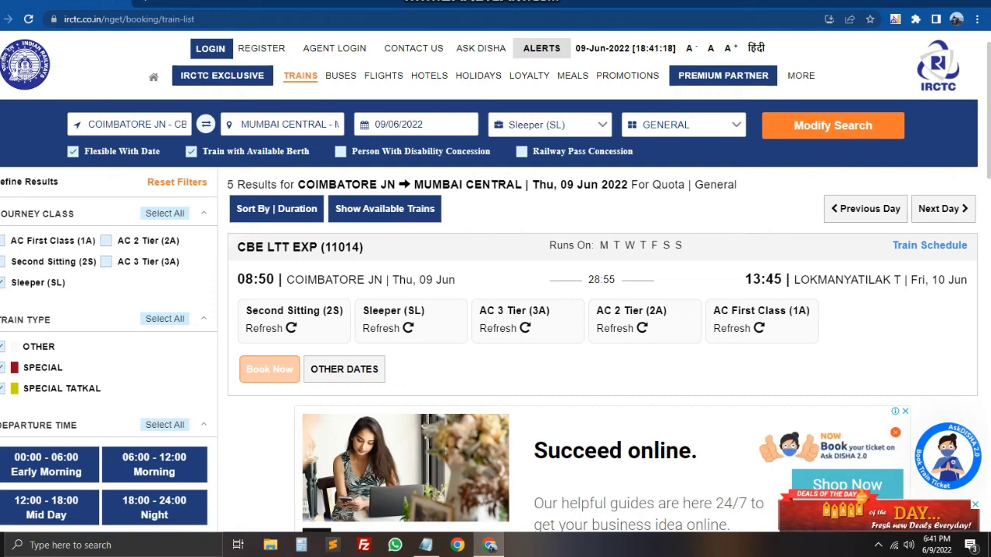
pyautogui.click(291, 328)
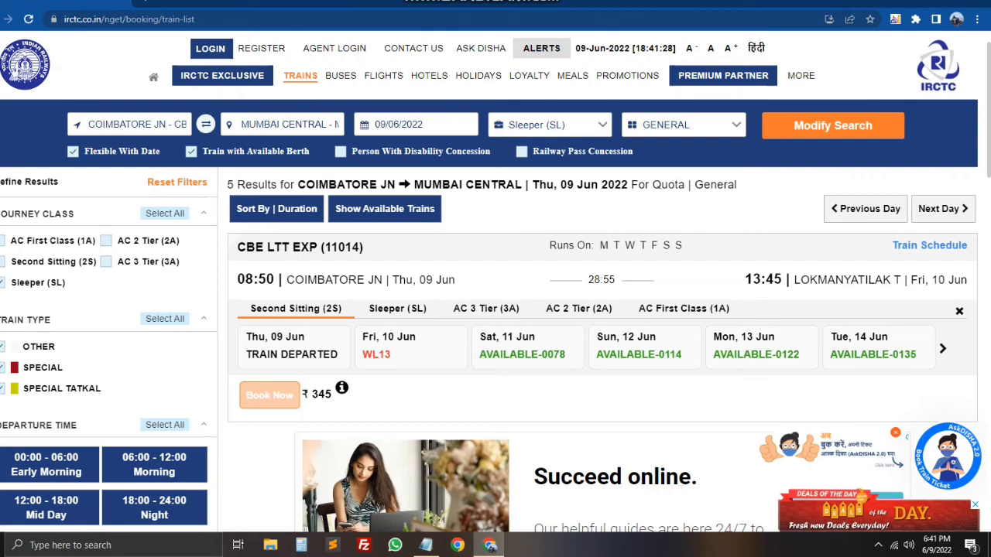
# Step: Compare CBE LTT EXP's Sleeper, AC 3 Tier, AC 2 Tier and AC First Class availability
pyautogui.click(397, 308)
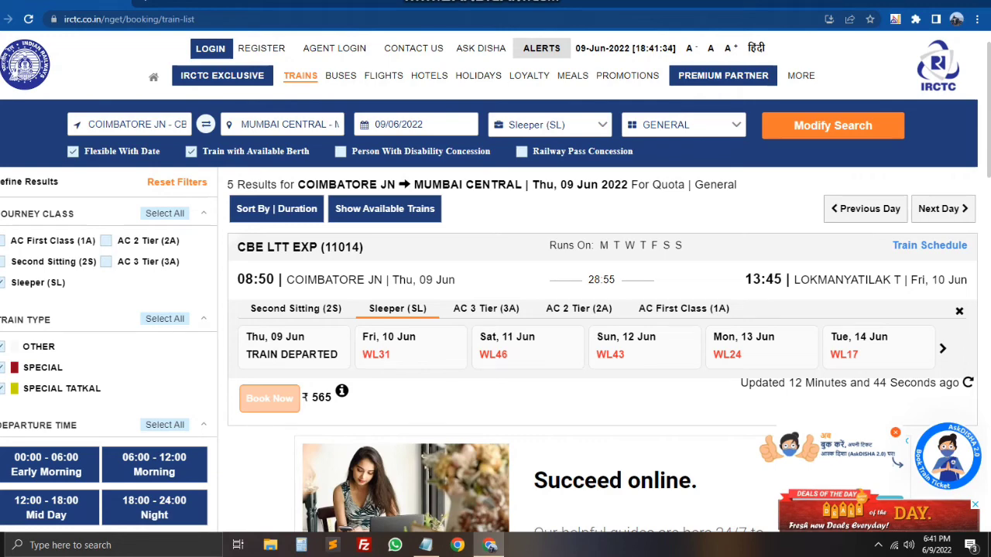
pyautogui.click(486, 308)
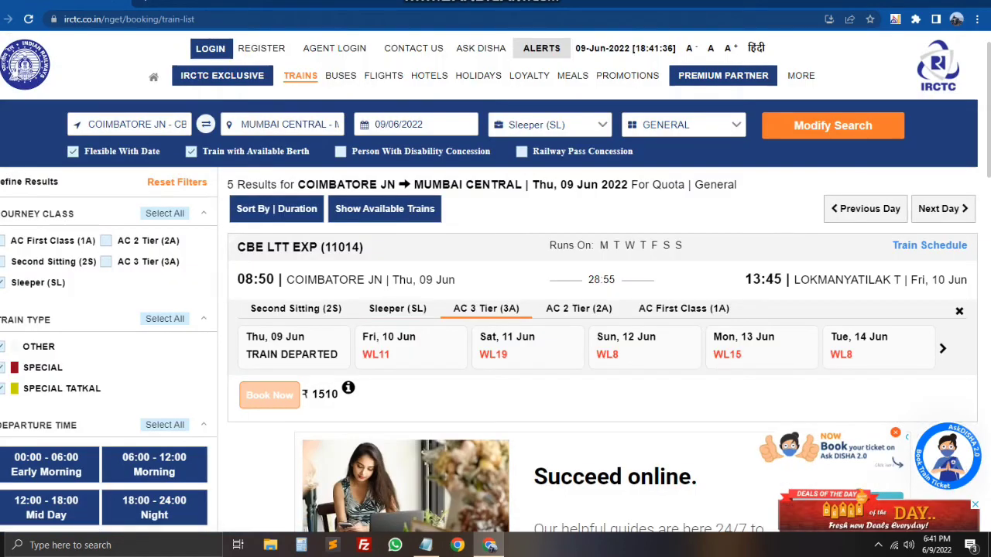
pyautogui.click(578, 308)
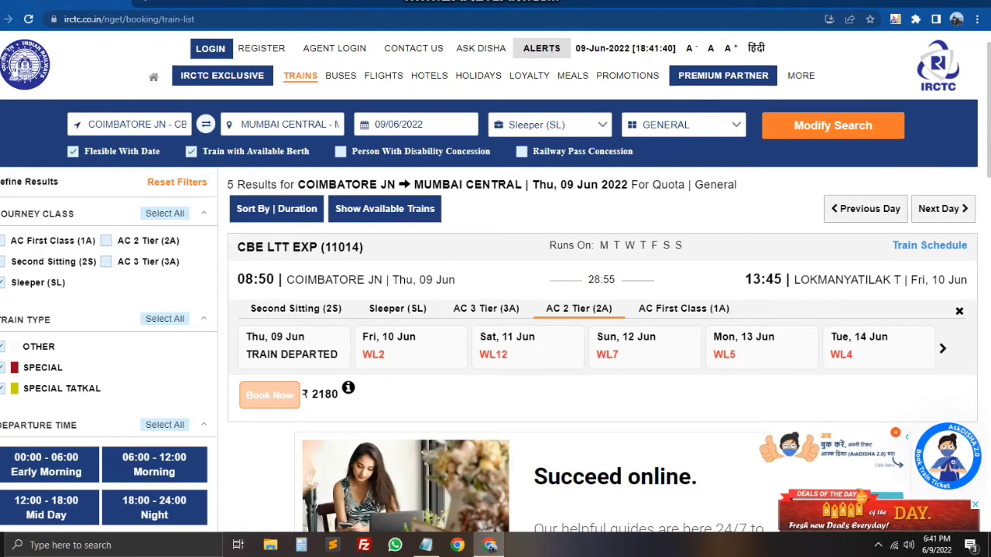
pyautogui.click(683, 308)
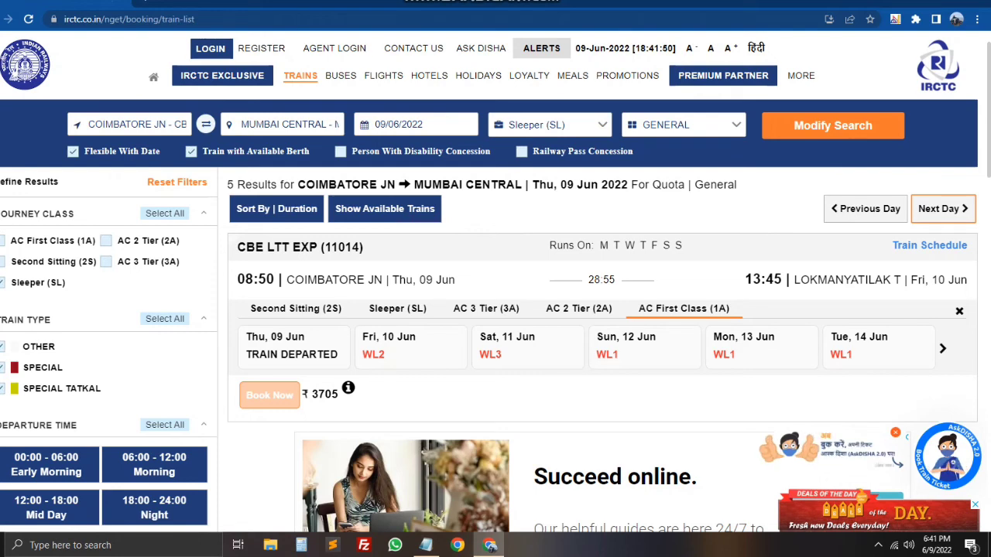
# Step: Move the search to 10 Jun and compare every class, including Sleeper waitlist and RAC
pyautogui.click(943, 208)
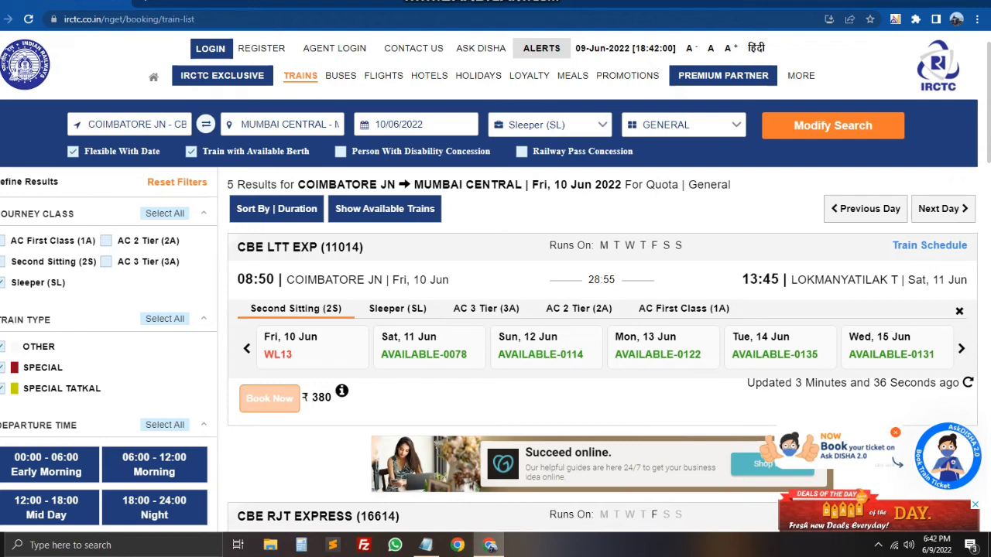
pyautogui.click(397, 308)
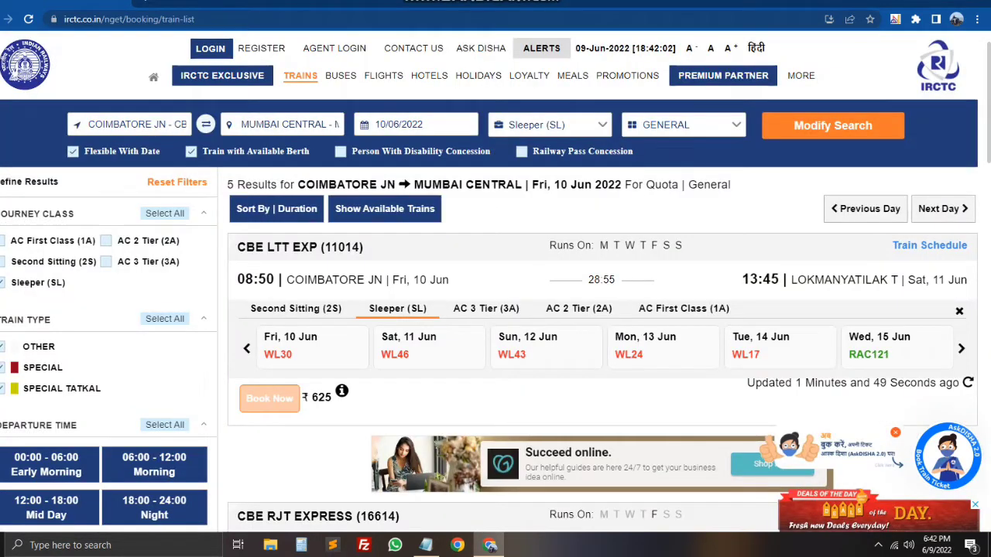
pyautogui.click(485, 308)
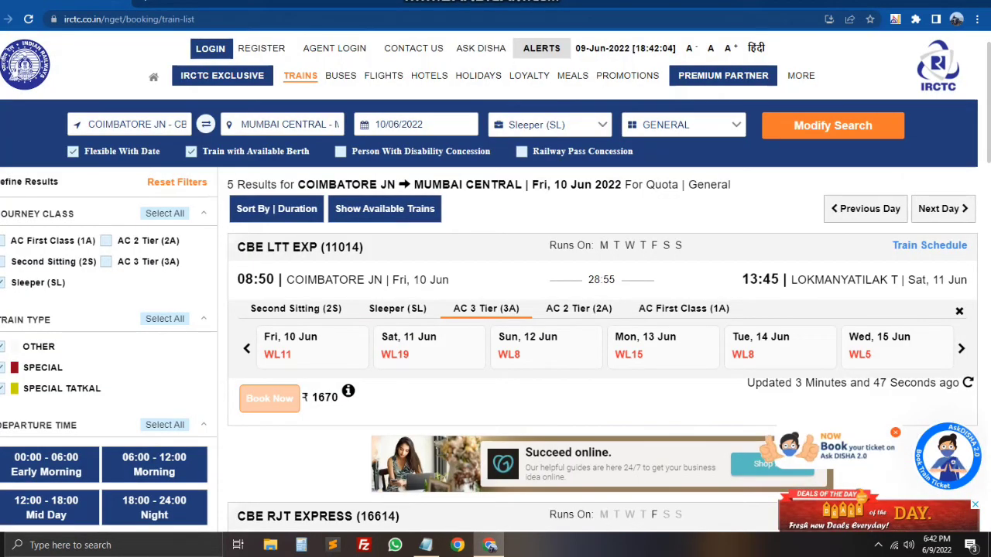
pyautogui.click(578, 308)
pyautogui.click(683, 308)
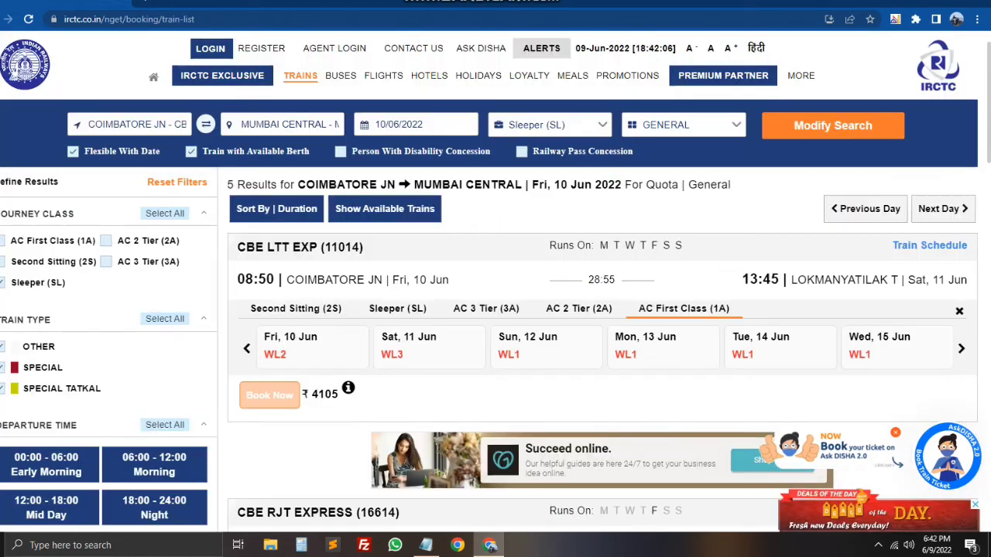
pyautogui.click(295, 308)
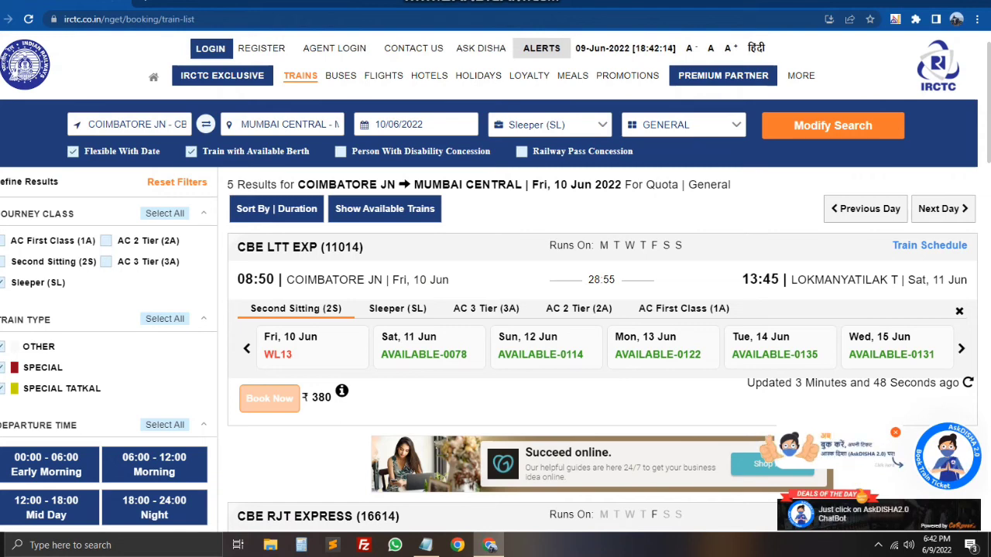
pyautogui.click(397, 308)
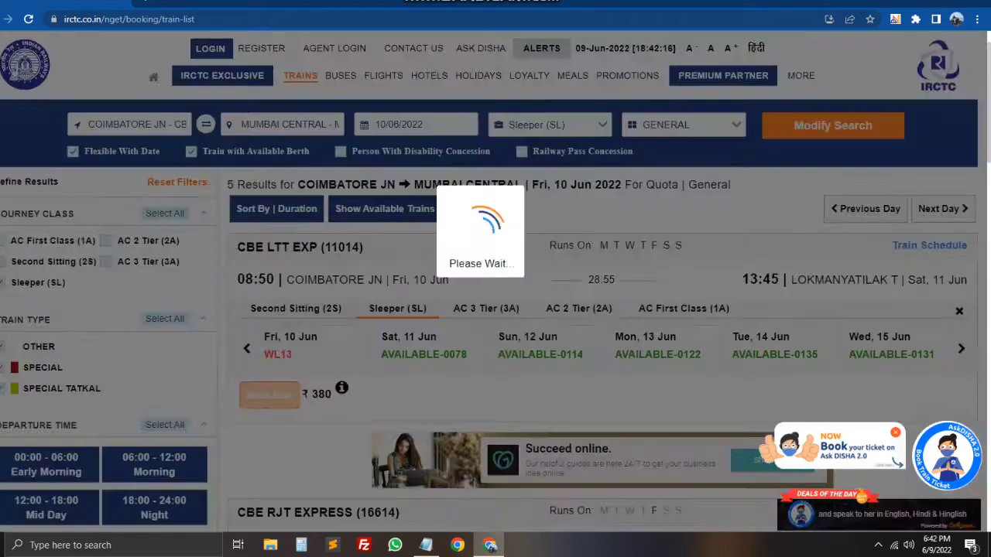
pyautogui.click(295, 308)
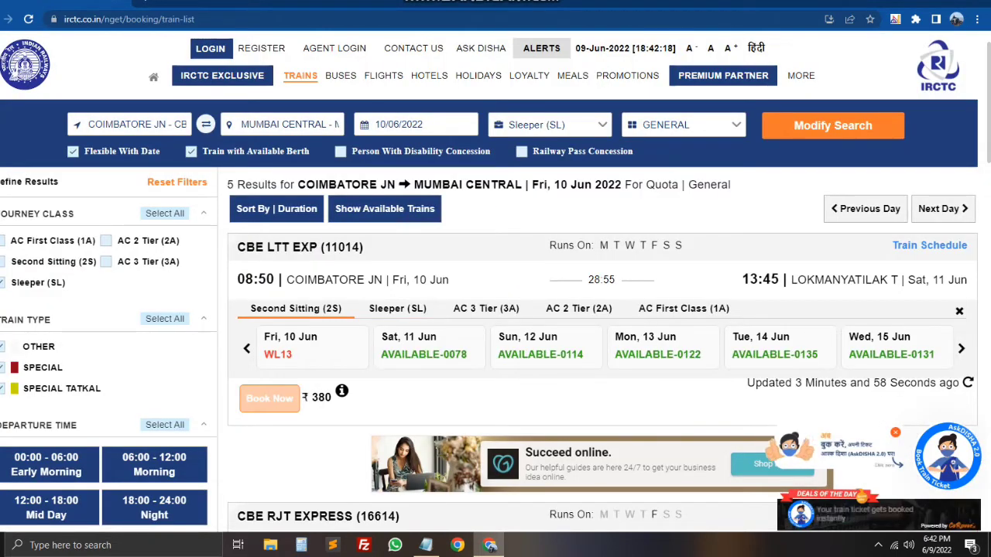
# Step: Check Sleeper for 11 Jun, then return to 10 Jun Second Sitting availability
pyautogui.click(942, 208)
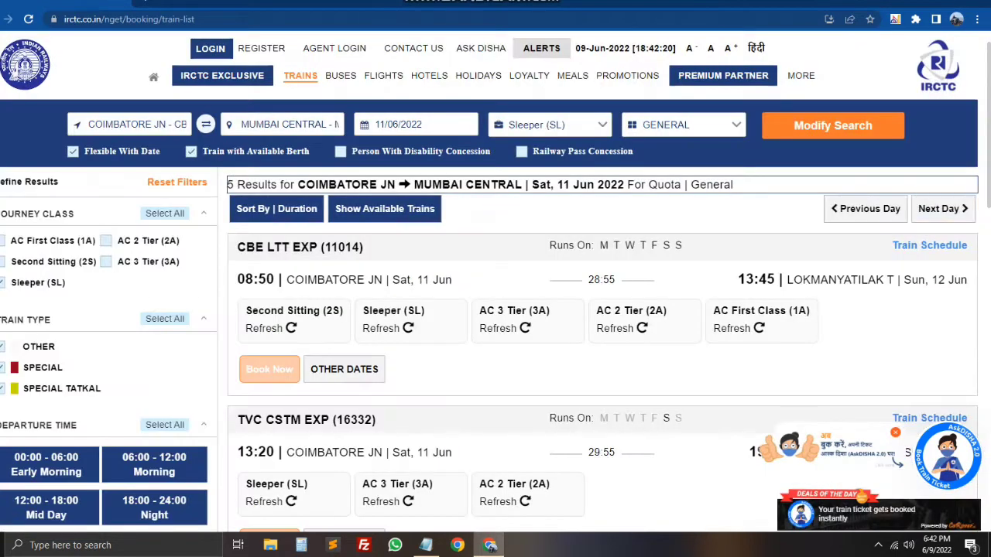
pyautogui.click(393, 314)
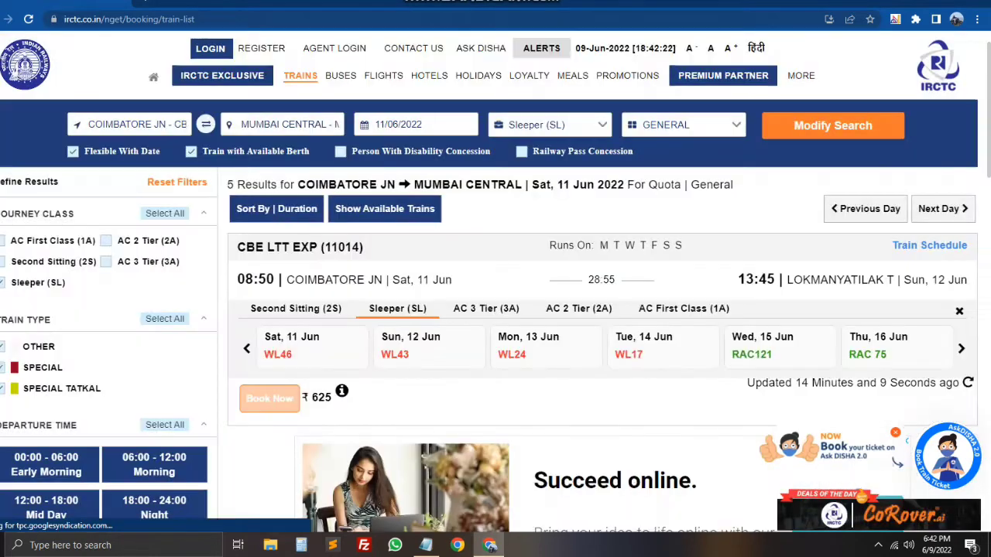
pyautogui.click(865, 209)
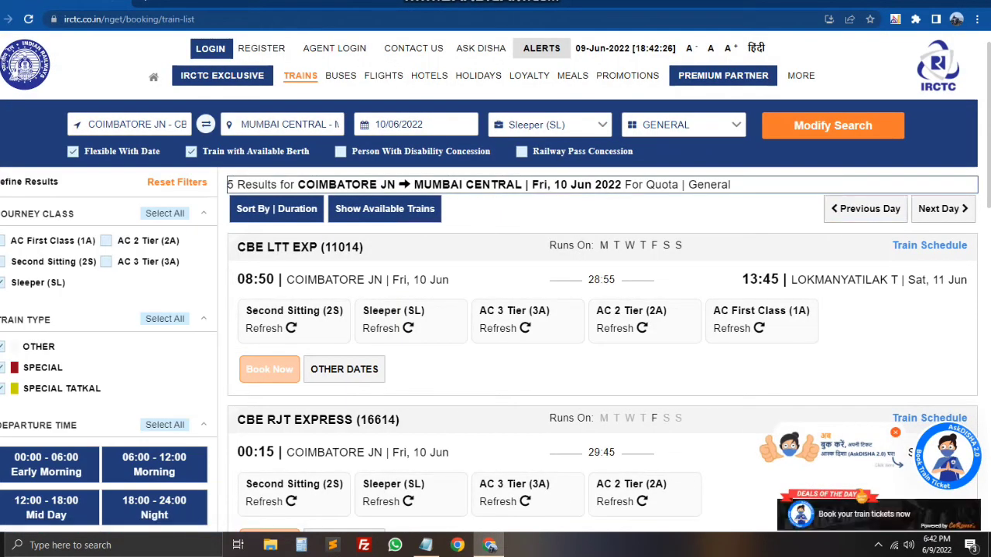
pyautogui.click(293, 319)
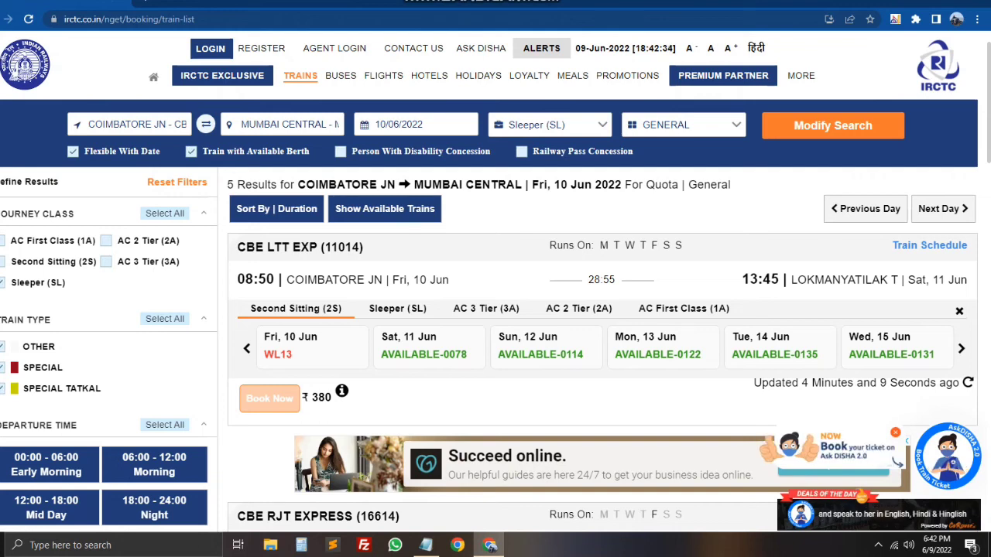
# Step: Select Sat 11 Jun and view its fares, including the ₹625 Sleeper fare
pyautogui.click(423, 345)
pyautogui.click(342, 391)
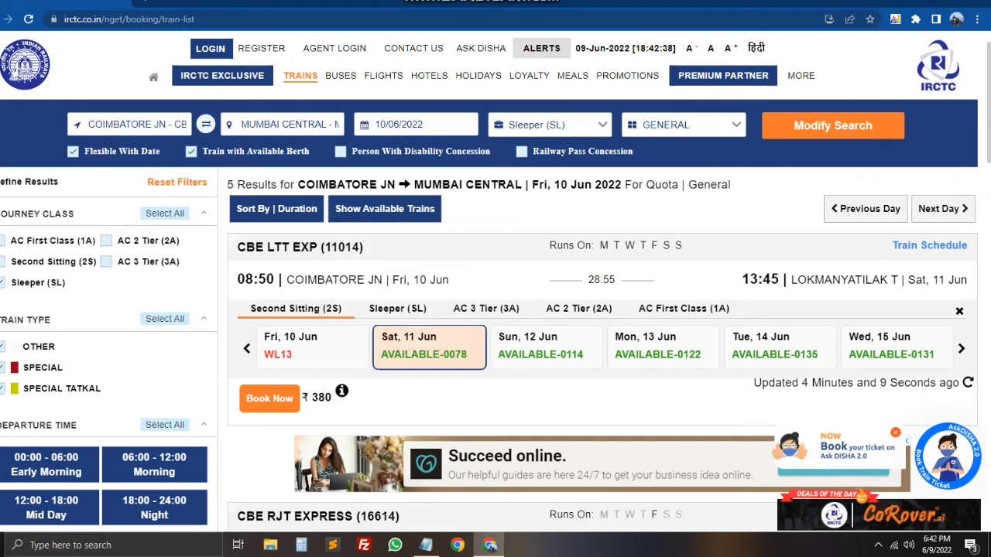
pyautogui.click(397, 308)
pyautogui.click(428, 347)
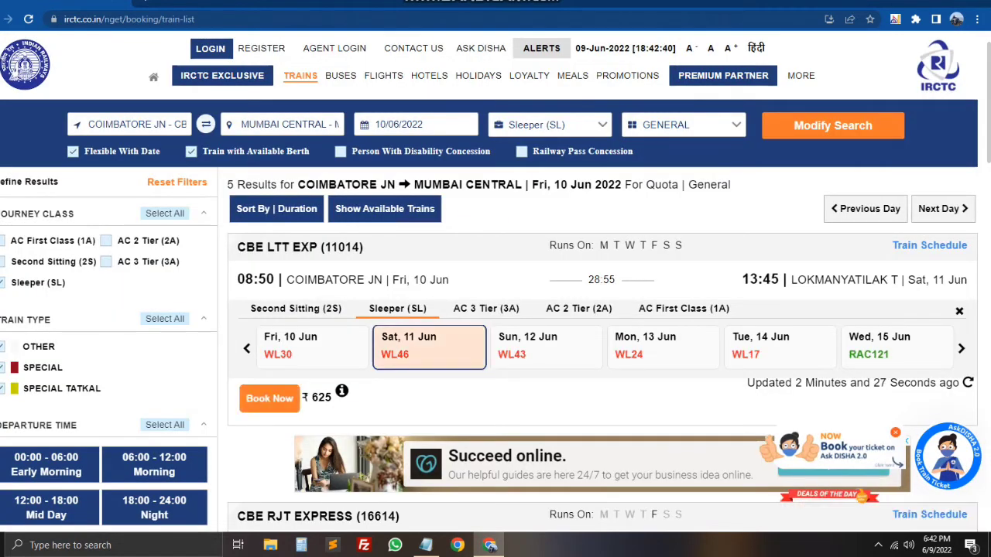
pyautogui.moveTo(301, 397); pyautogui.dragTo(318, 397)
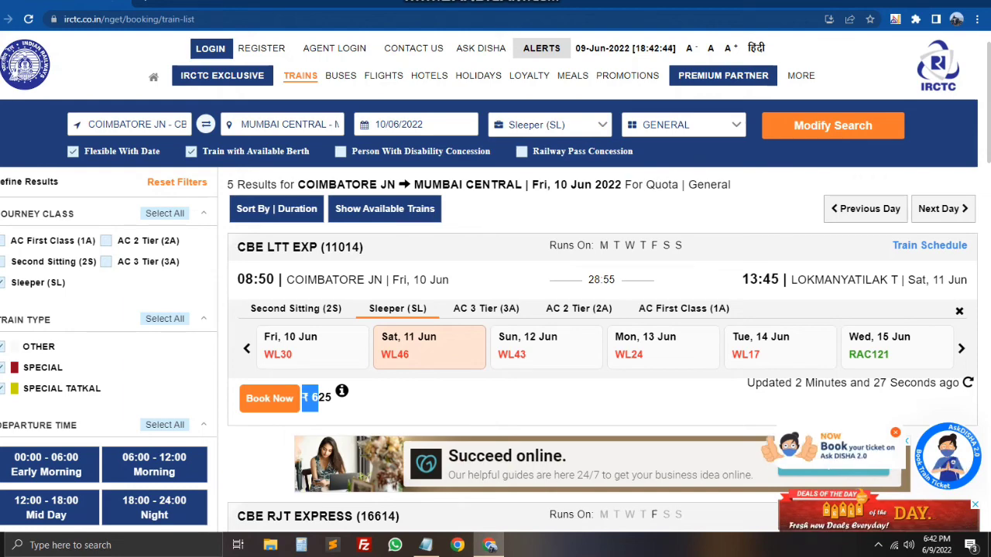
pyautogui.click(318, 398)
# Step: Review the AC 3 Tier (₹1670), AC 2 Tier and AC First Class fare breakdowns
pyautogui.click(486, 308)
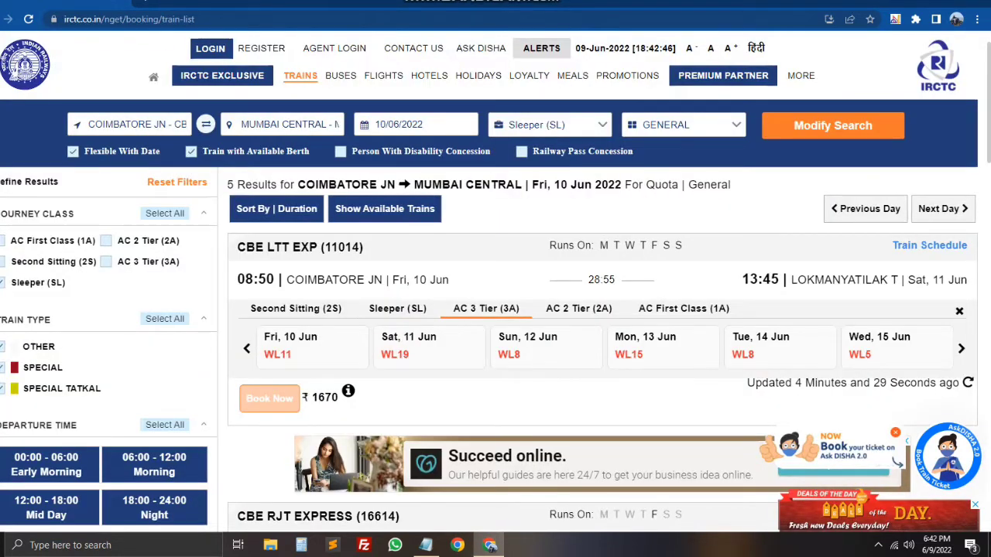
pyautogui.doubleClick(324, 397)
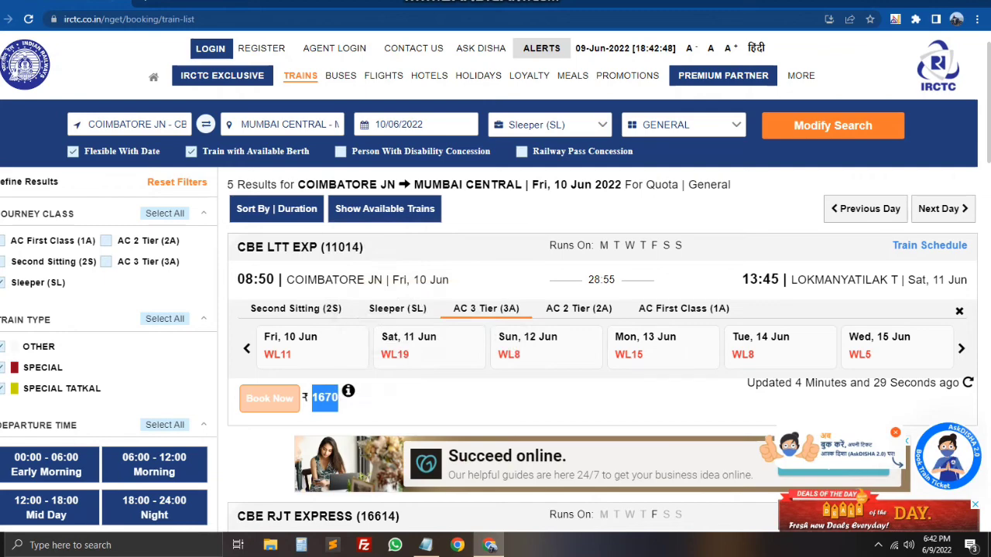
pyautogui.click(348, 390)
pyautogui.click(348, 391)
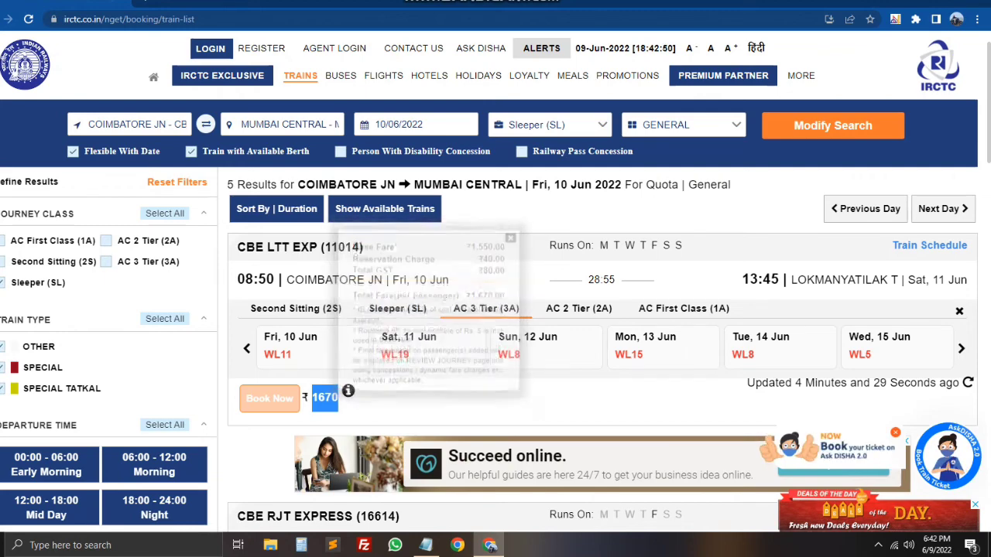
pyautogui.click(578, 308)
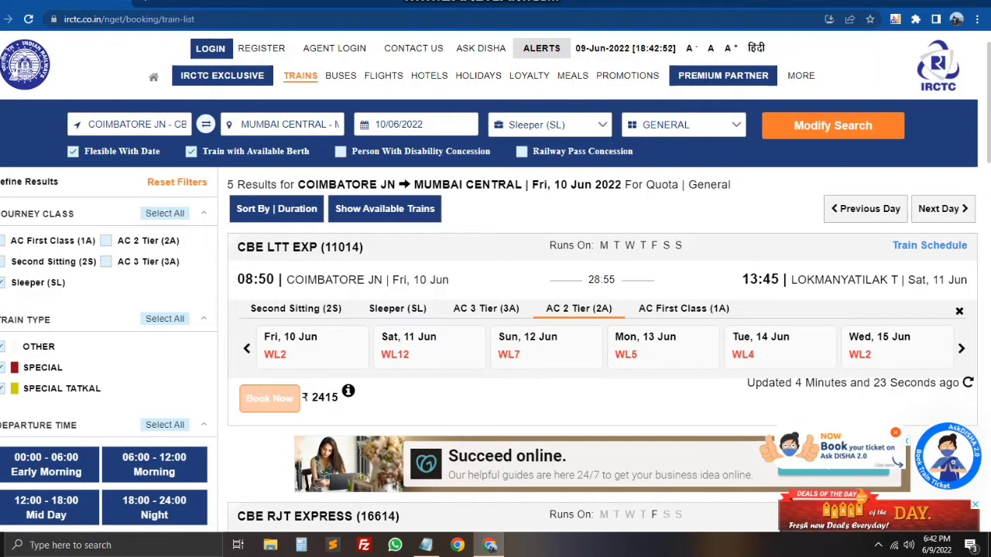
pyautogui.click(348, 391)
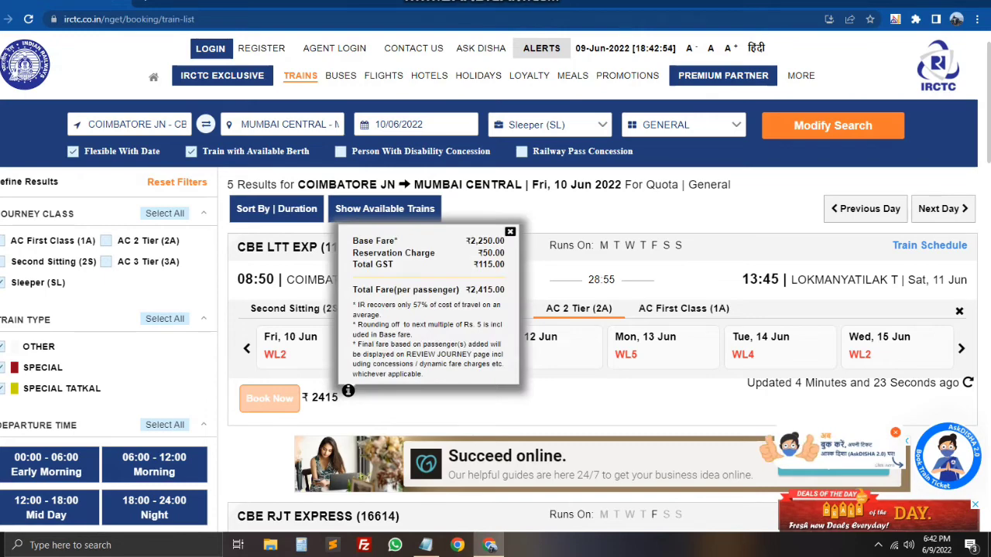
pyautogui.click(683, 308)
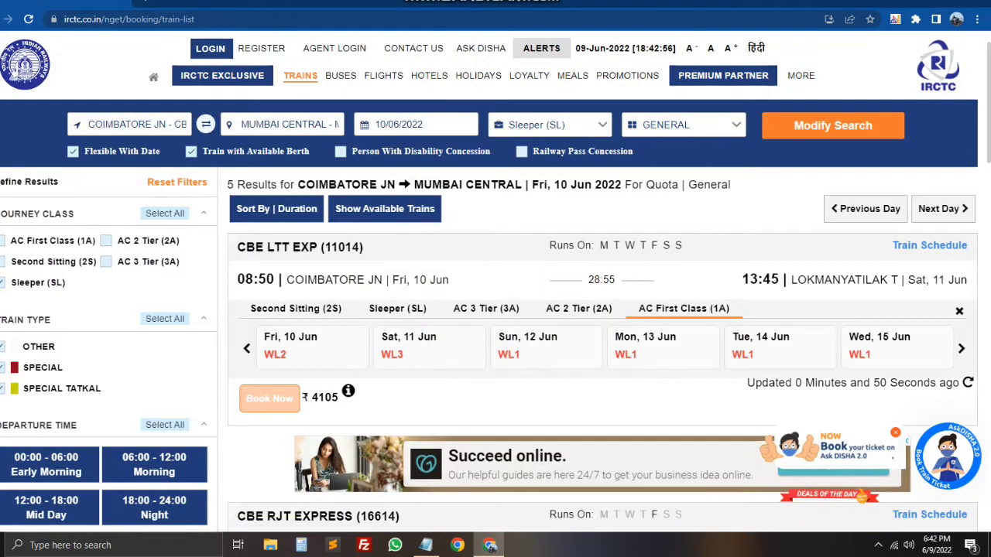
pyautogui.click(348, 391)
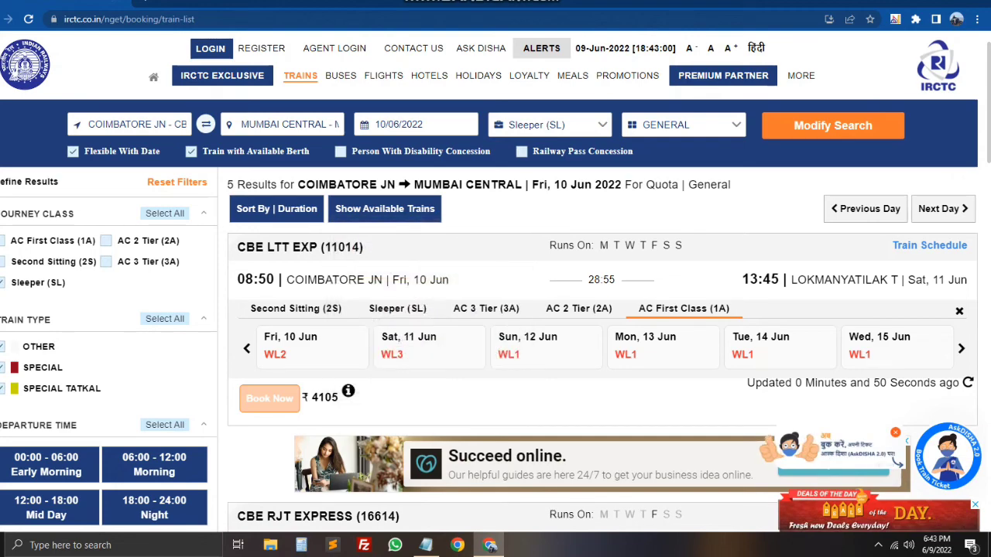
pyautogui.click(296, 308)
# Step: Book Second Sitting for Sat 11 Jun and accept both confirmation dialogs
pyautogui.click(429, 345)
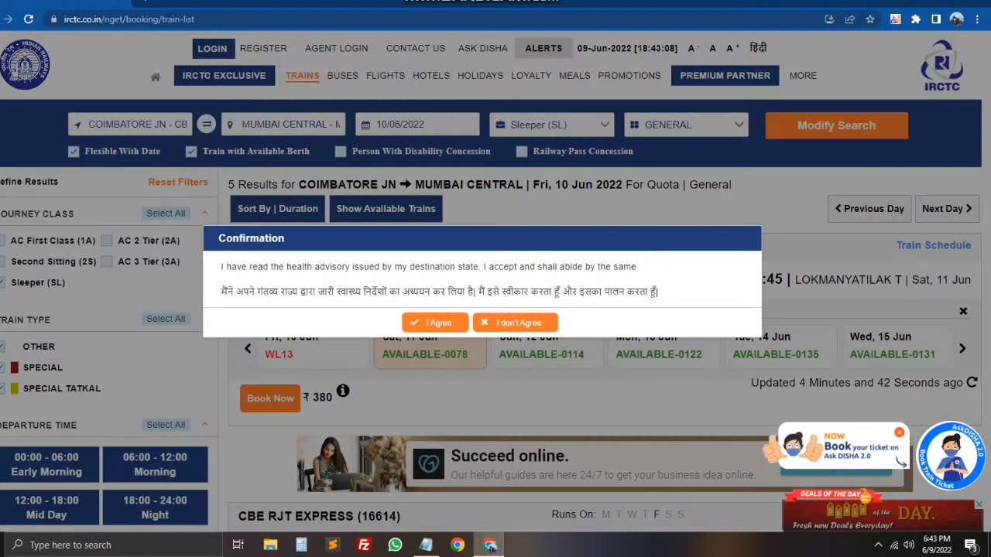
pyautogui.press('Return')
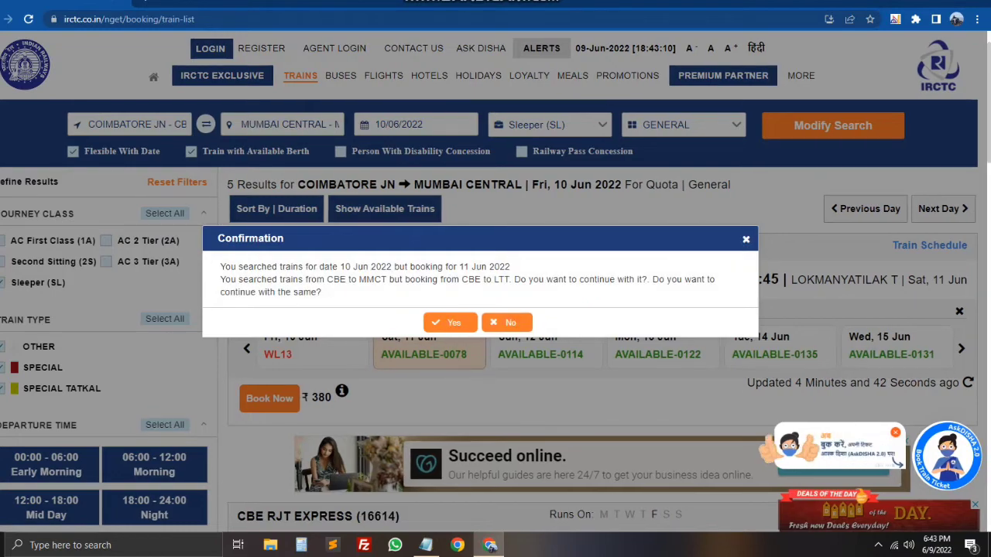
pyautogui.press('Return')
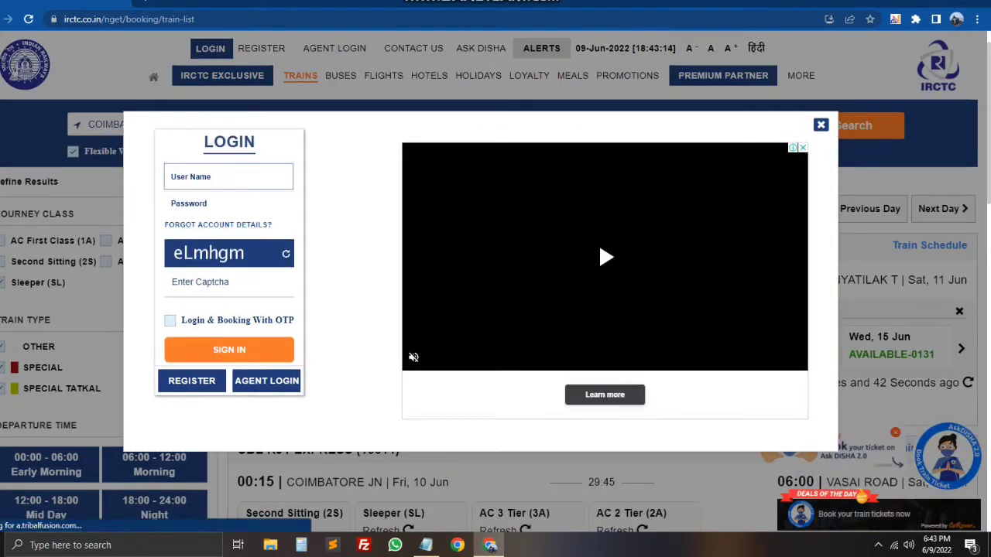
# Step: Enter the username, account password and captcha in the Login modal
pyautogui.write('jaga')
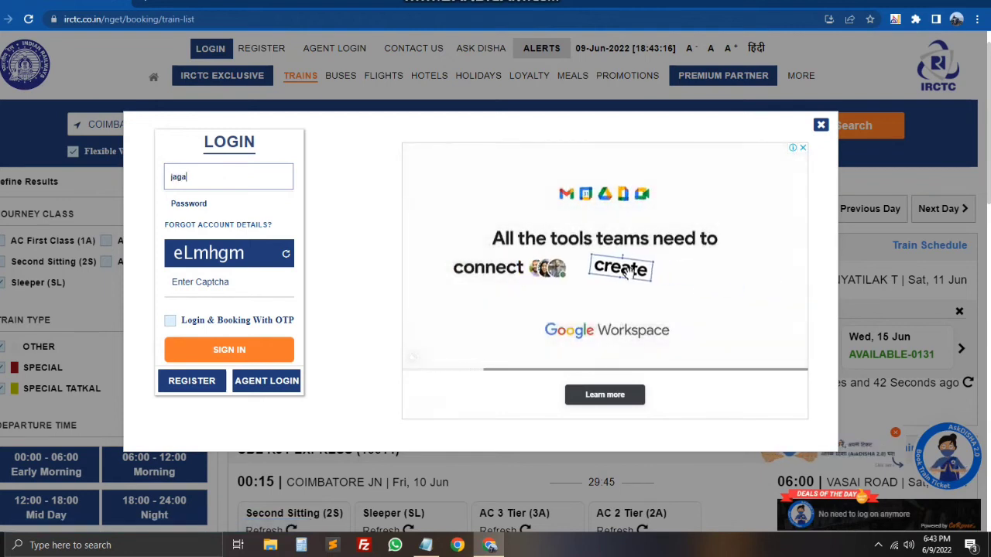
pyautogui.write('19877')
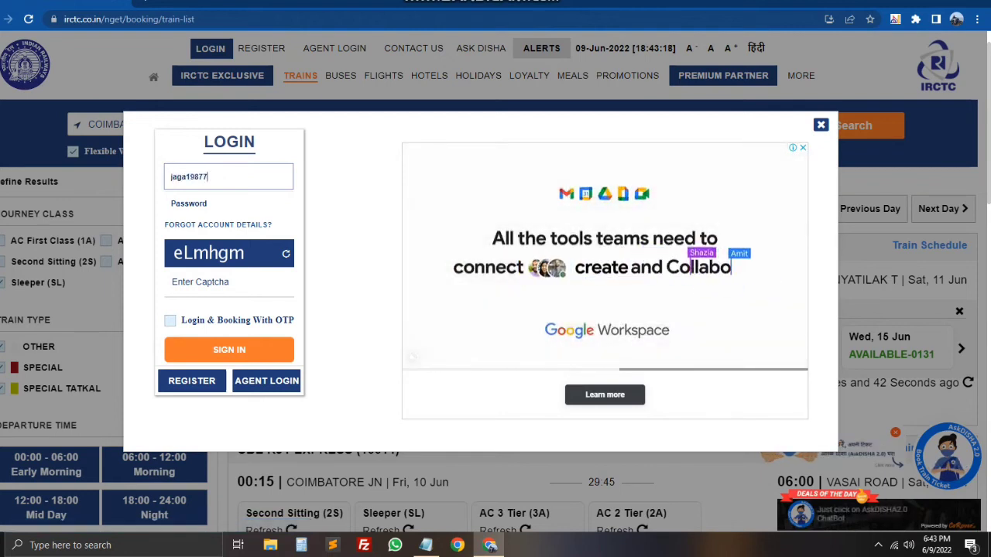
pyautogui.click(228, 203)
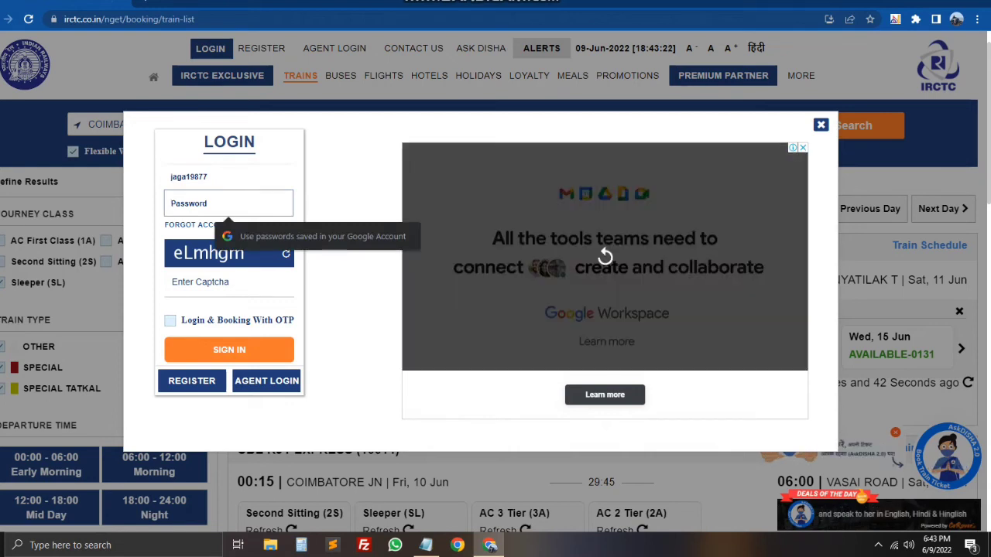
pyautogui.write('•••••')
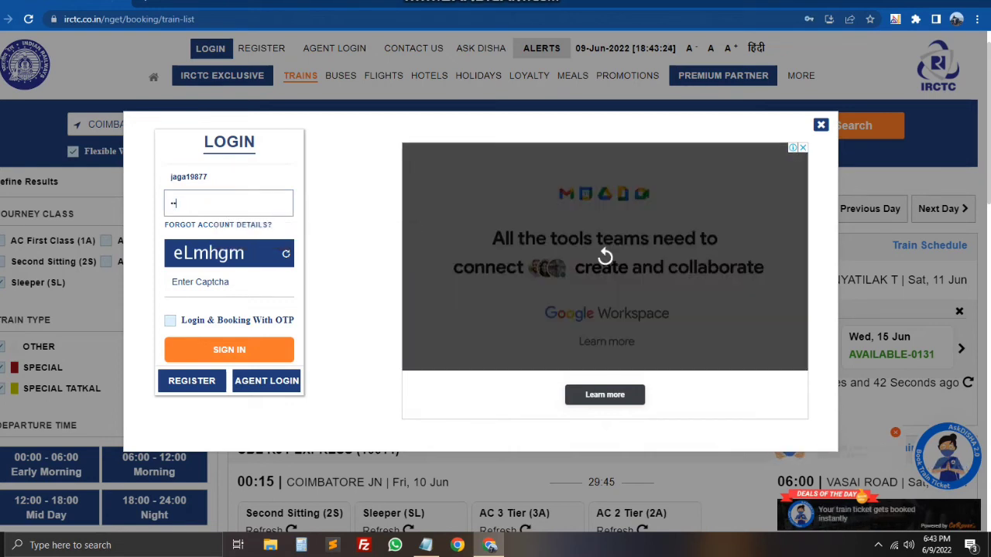
pyautogui.write('••')
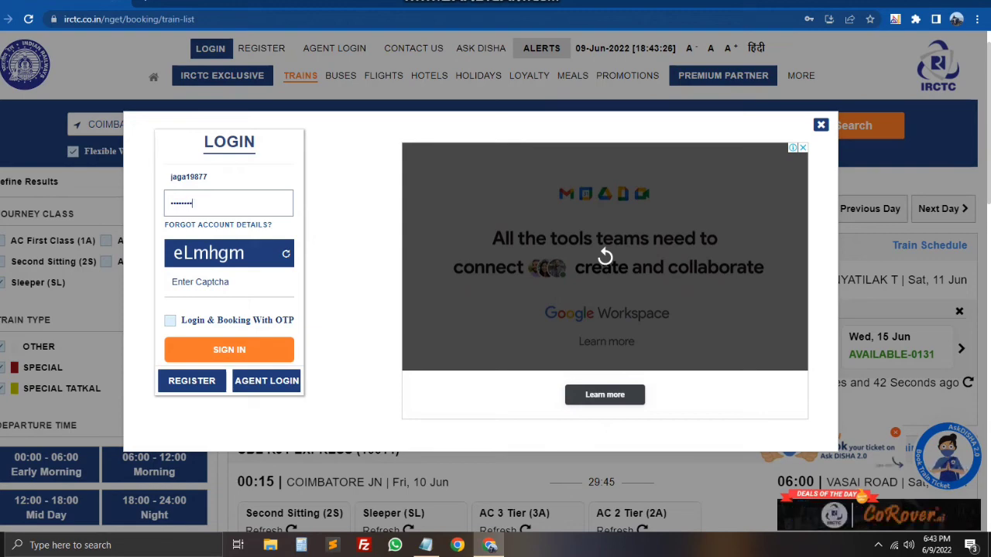
pyautogui.press('Tab')
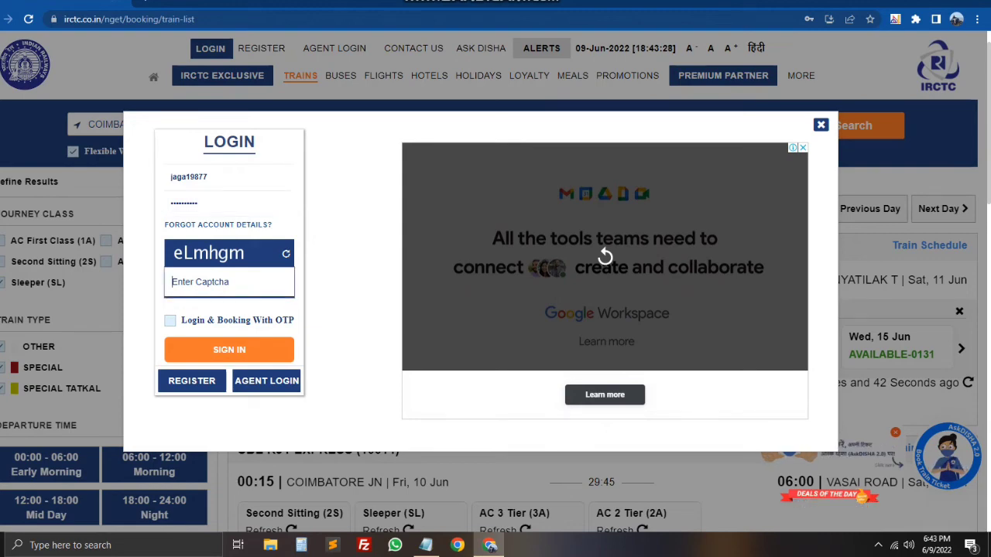
pyautogui.write('e')
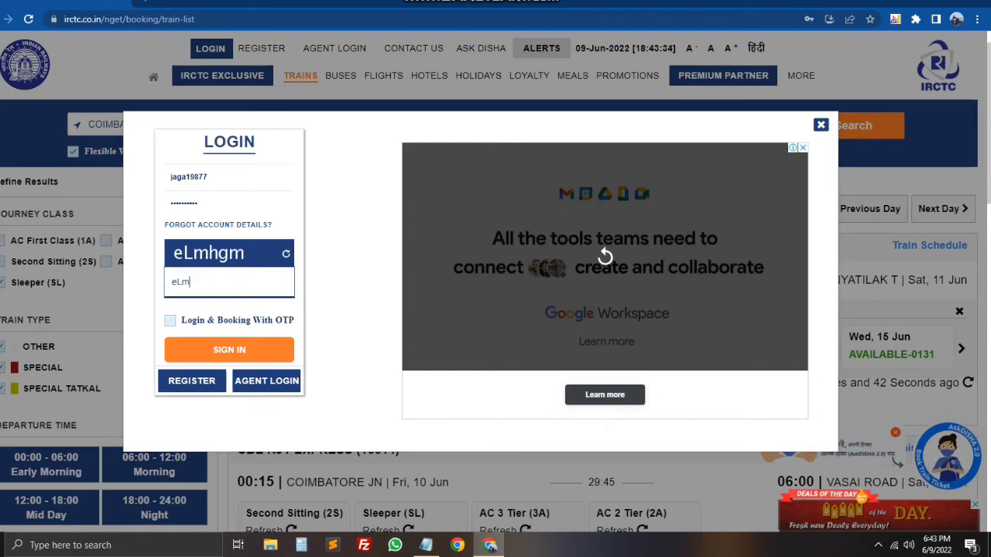
pyautogui.write('Lmhgm')
# Step: Submit the sign-in and scroll down to the Passenger Details section
pyautogui.press('Return')
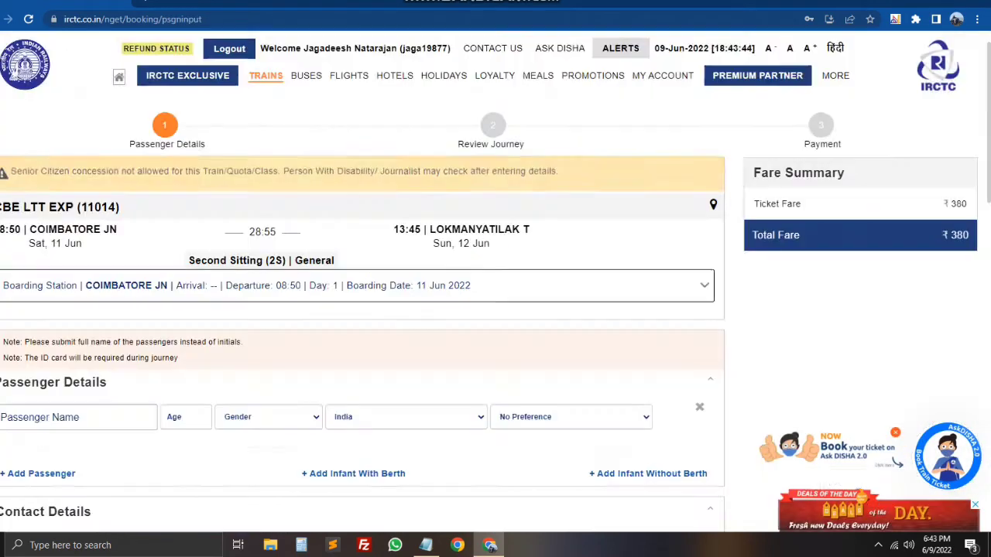
pyautogui.scroll(-3, 496, 287)
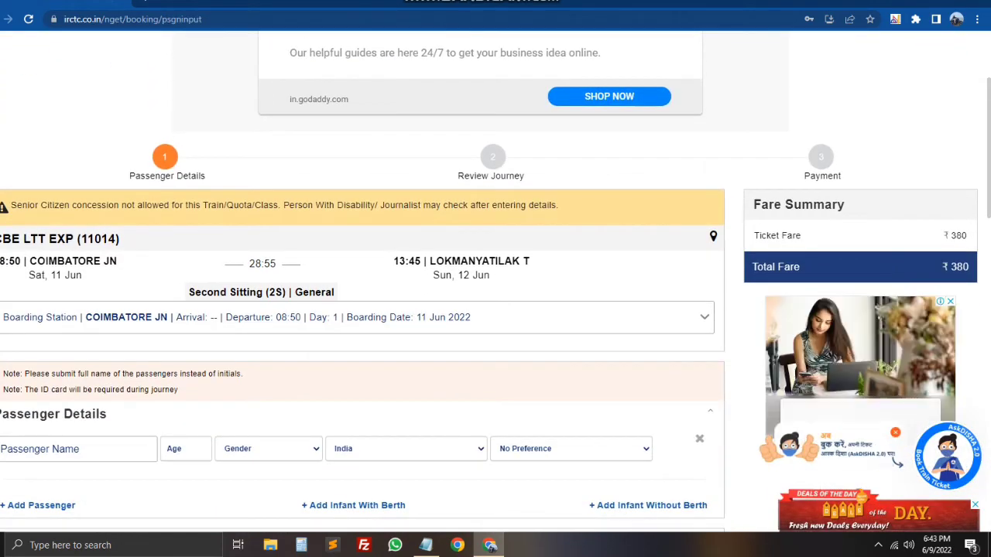
pyautogui.scroll(-1, 495, 286)
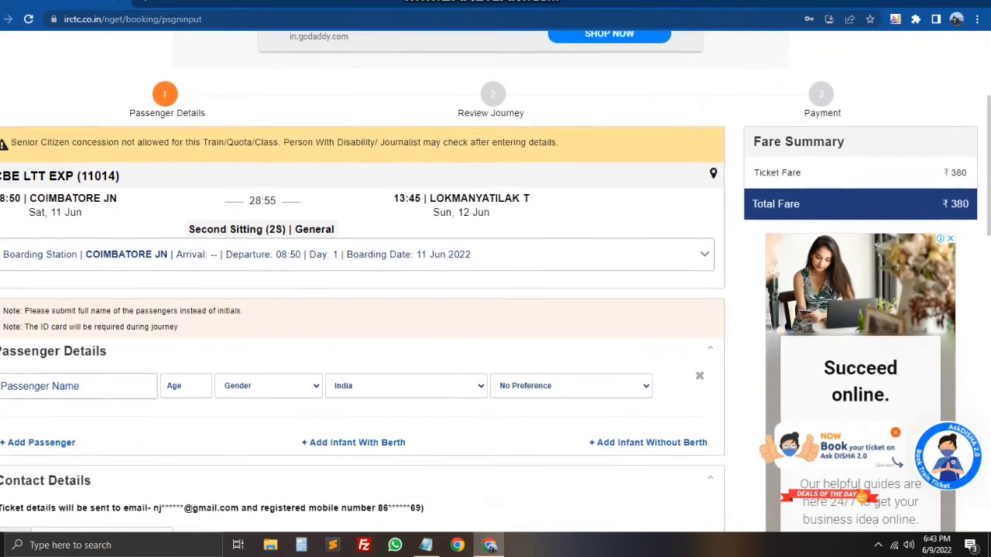
pyautogui.scroll(3, 496, 287)
pyautogui.scroll(-2, 495, 286)
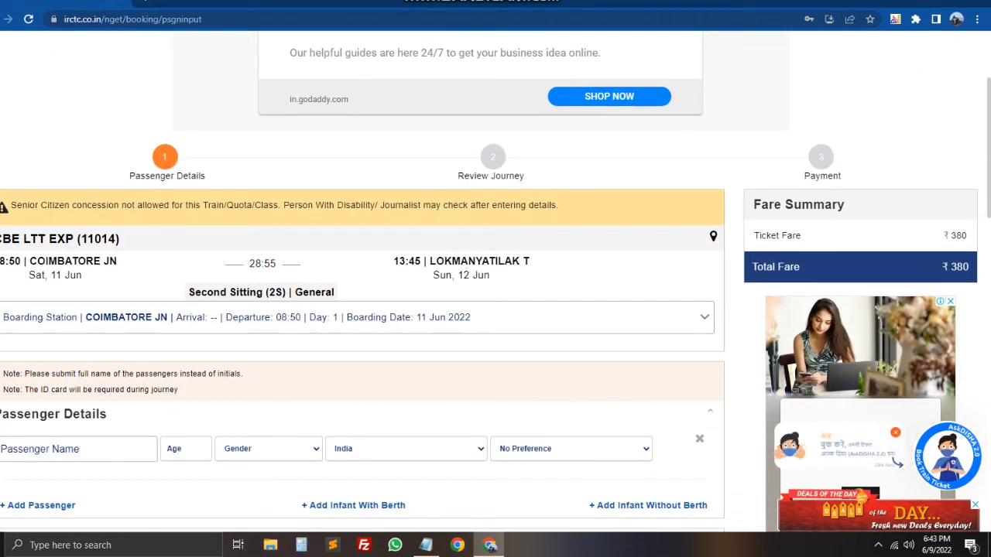
pyautogui.scroll(-1, 495, 286)
pyautogui.scroll(-1, 496, 286)
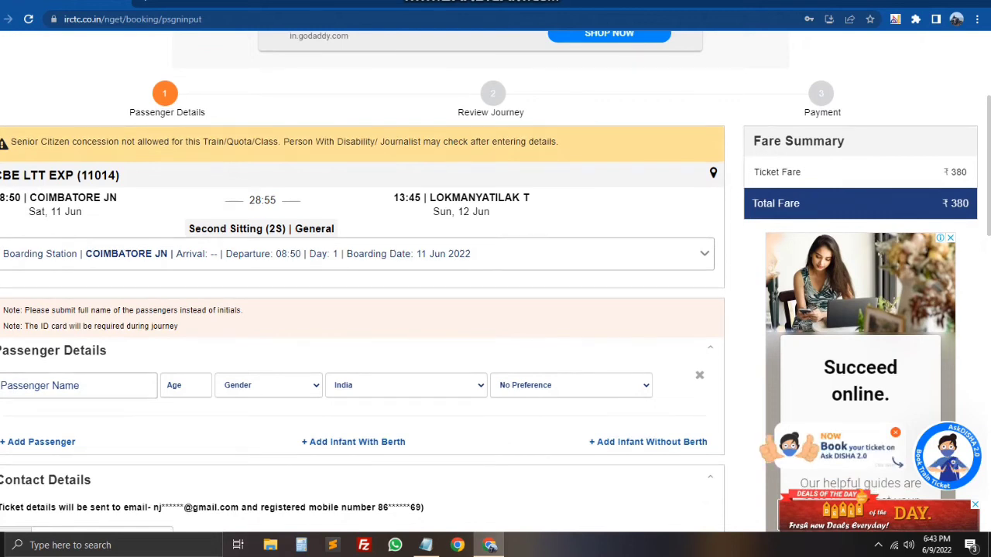
# Step: Fill the first passenger row from the saved 35-year-old male passenger
pyautogui.click(78, 386)
pyautogui.press('Down')
pyautogui.press('Down')
pyautogui.press('Down')
pyautogui.press('Down')
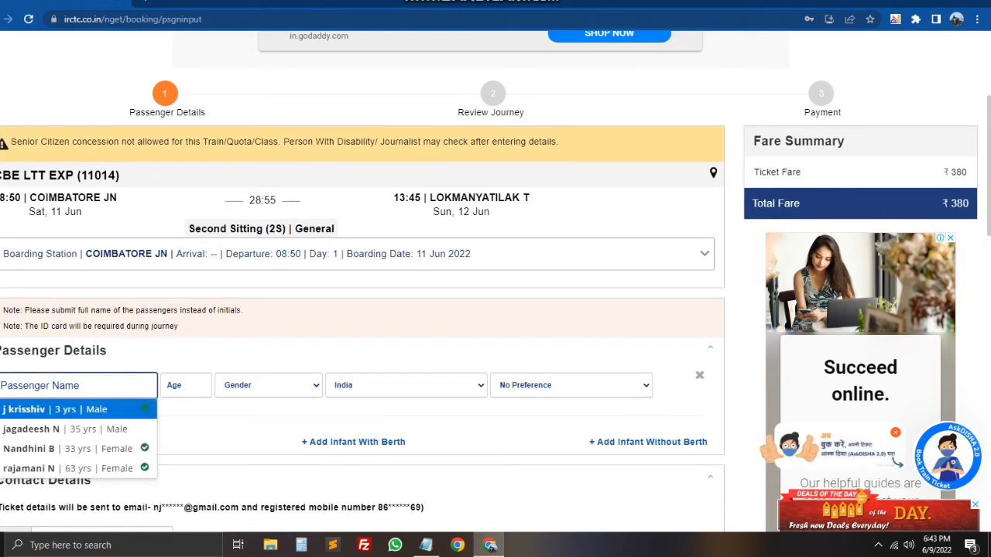
pyautogui.press('Up')
pyautogui.press('Up')
pyautogui.press('Up')
pyautogui.press('Down')
pyautogui.press('Down')
pyautogui.press('Down')
pyautogui.press('Down')
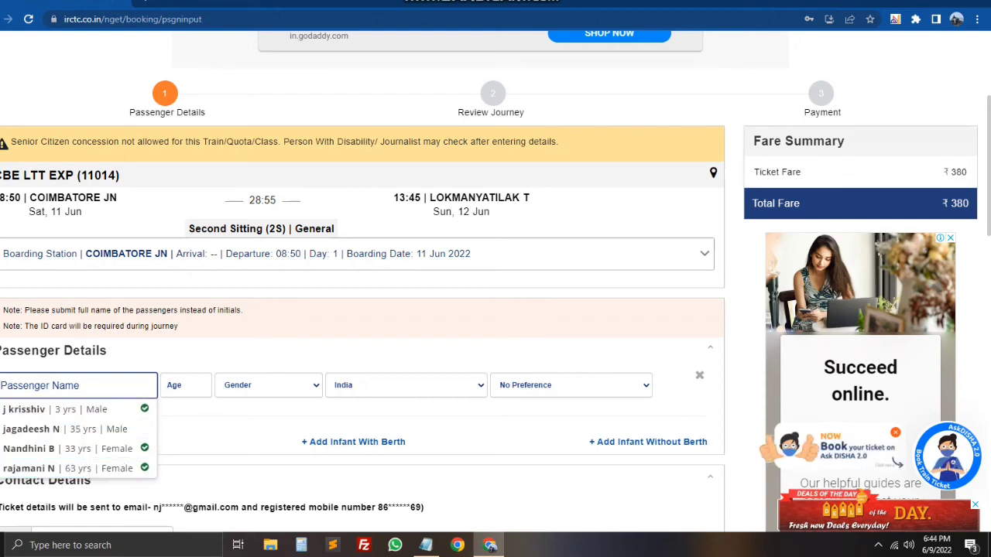
pyautogui.press('Down')
pyautogui.press('Down')
pyautogui.press('Down')
pyautogui.press('Up')
pyautogui.press('Return')
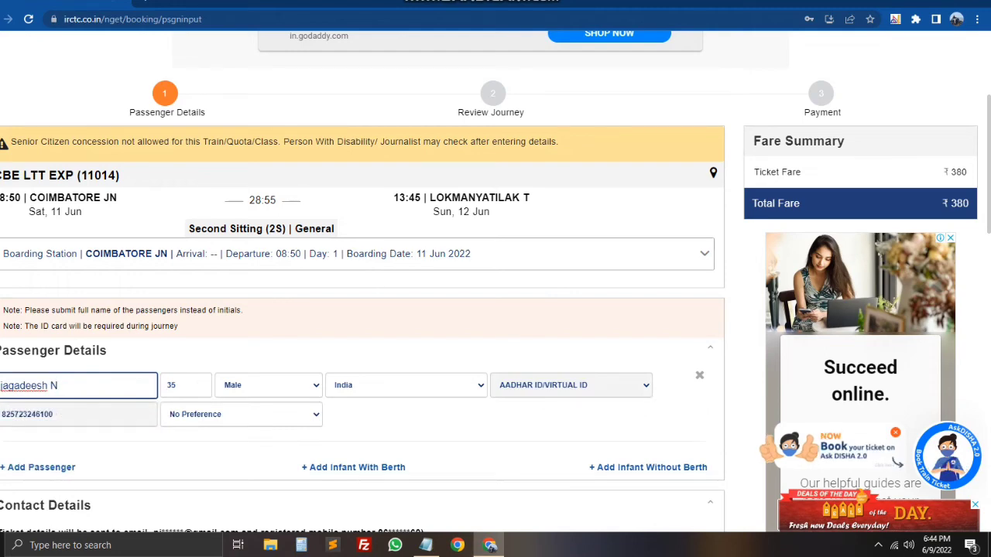
# Step: Add a passenger row filled with the saved 35-year-old male passenger
pyautogui.scroll(-1, 490, 281)
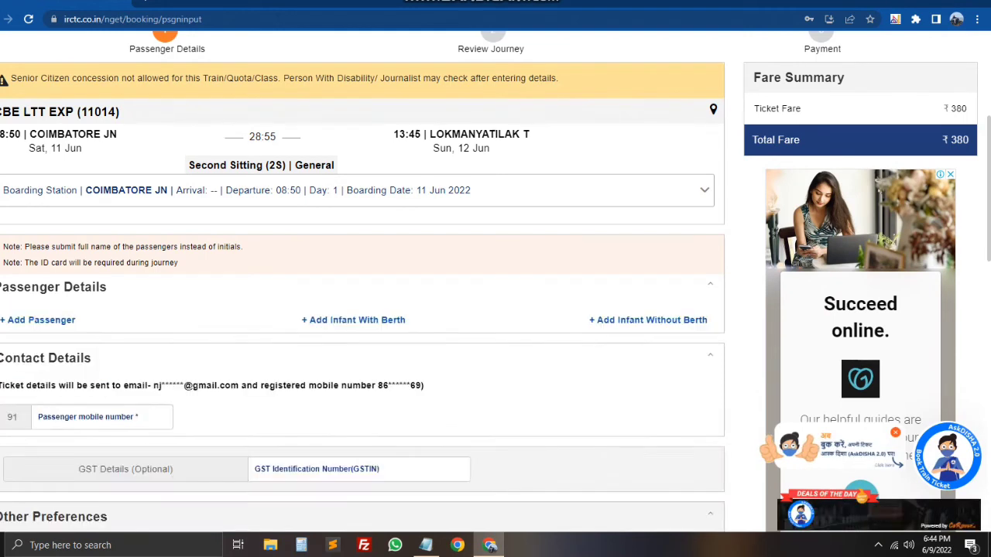
pyautogui.click(37, 319)
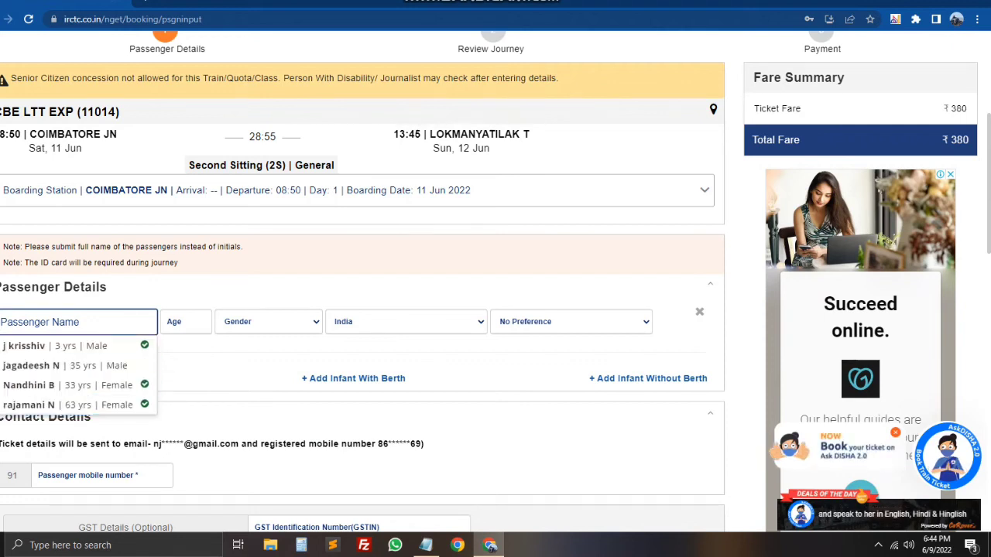
pyautogui.press('Tab')
pyautogui.click(78, 322)
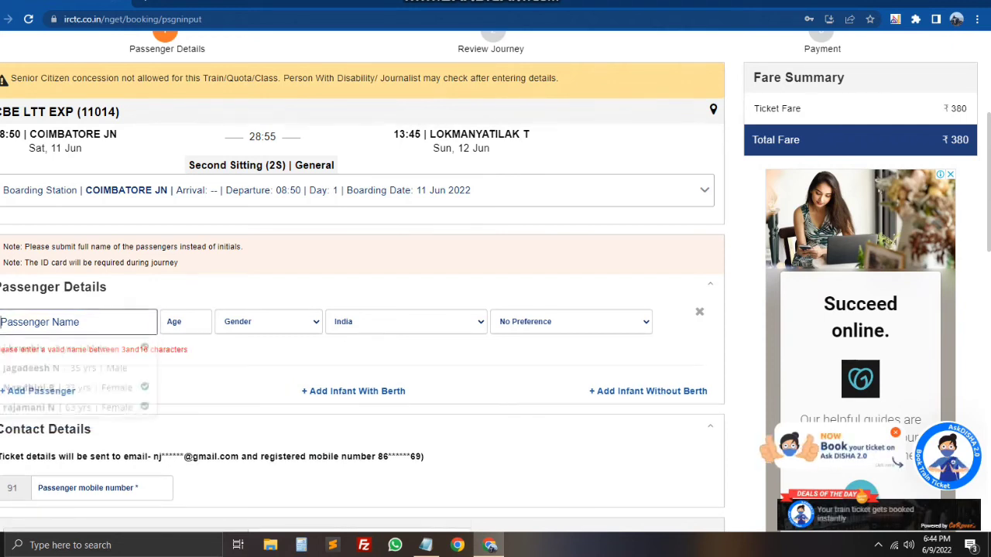
pyautogui.click(62, 364)
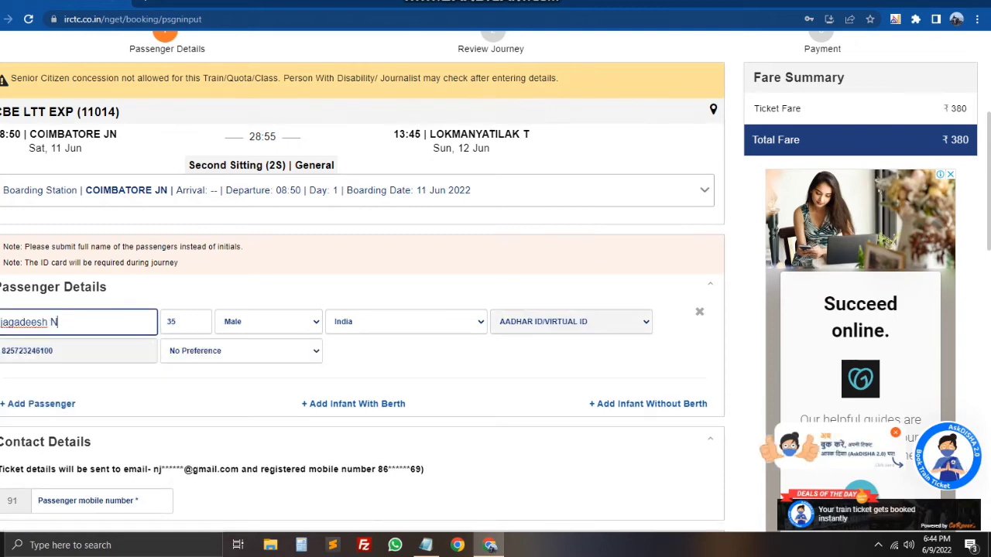
# Step: Start entering the passenger mobile number in Contact Details, correcting a typo
pyautogui.scroll(-2, 362, 278)
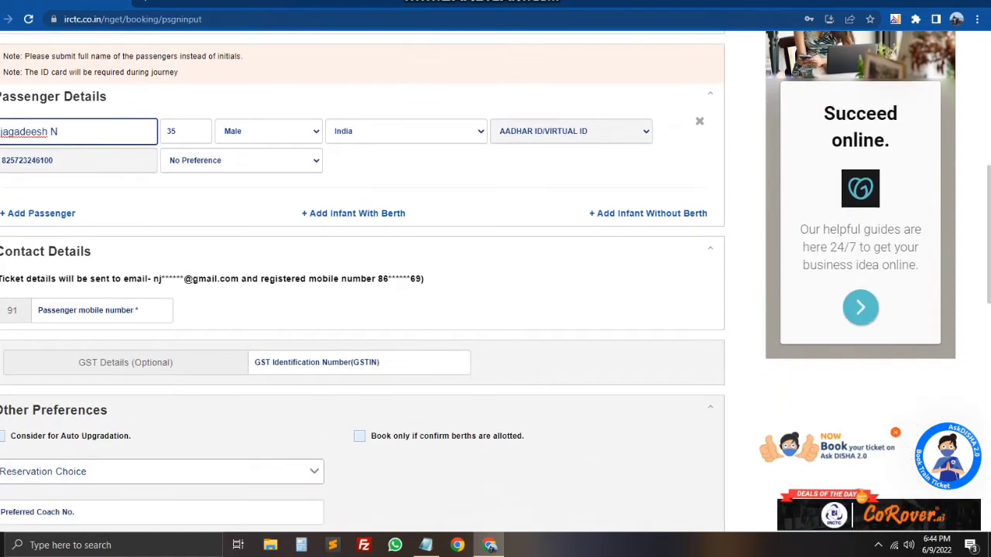
pyautogui.scroll(-2, 362, 279)
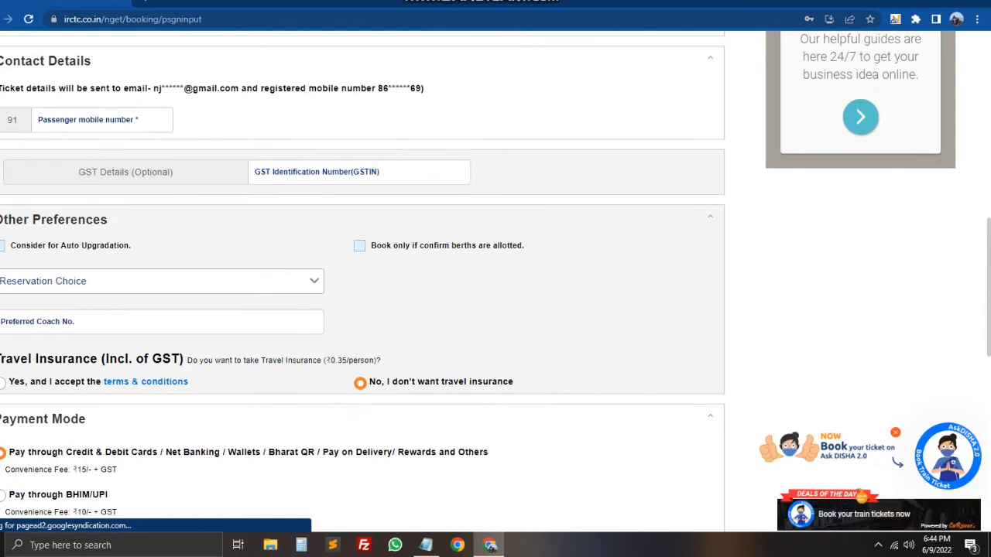
pyautogui.click(101, 119)
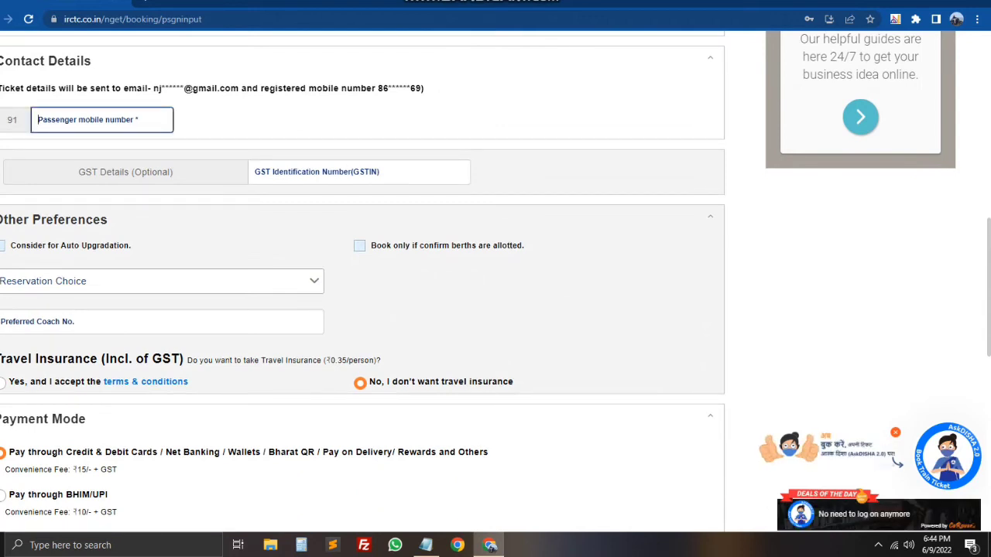
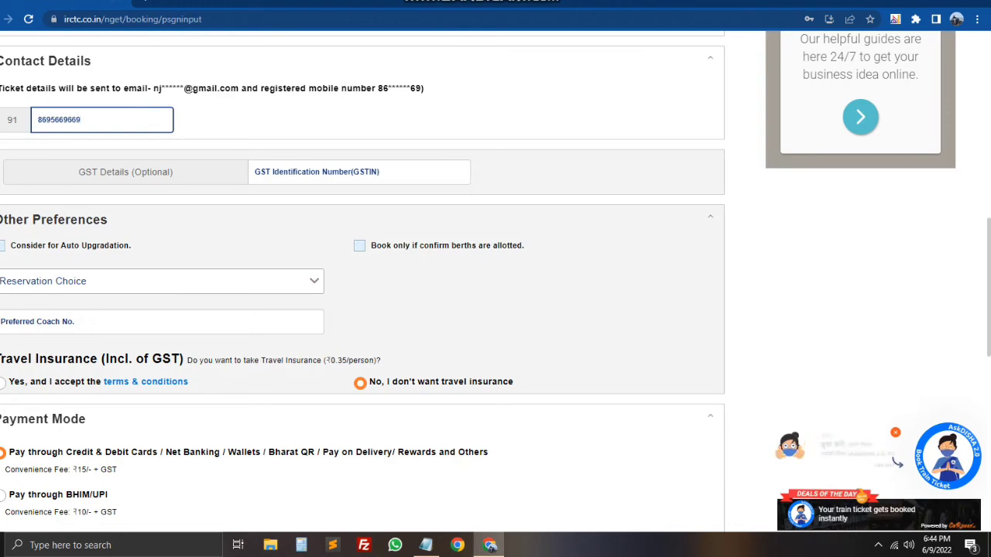
# Step: Leave Reservation Choice unchanged and tick 'Book only if confirm berths are allotted'
pyautogui.scroll(-2, 362, 278)
pyautogui.scroll(1, 363, 279)
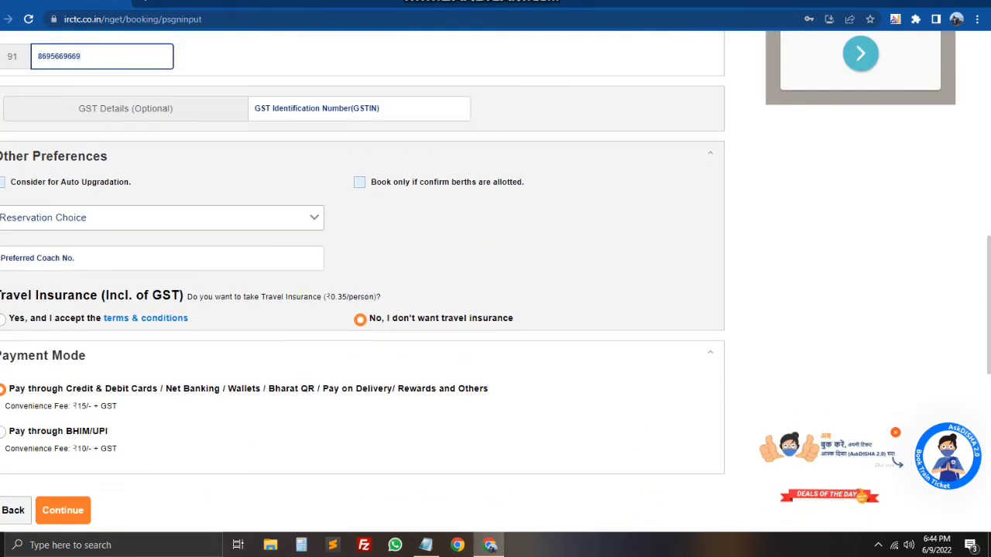
pyautogui.click(154, 218)
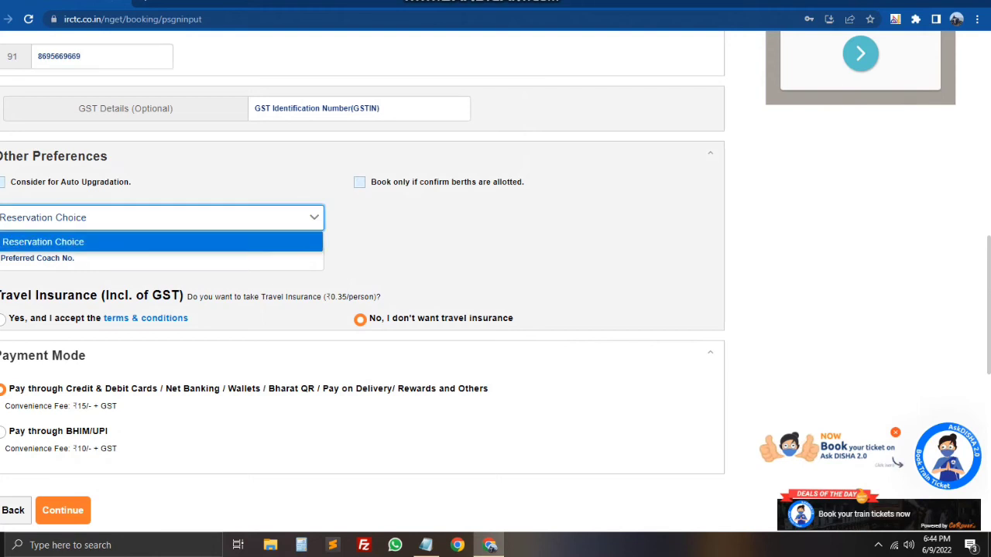
pyautogui.click(43, 242)
pyautogui.click(47, 258)
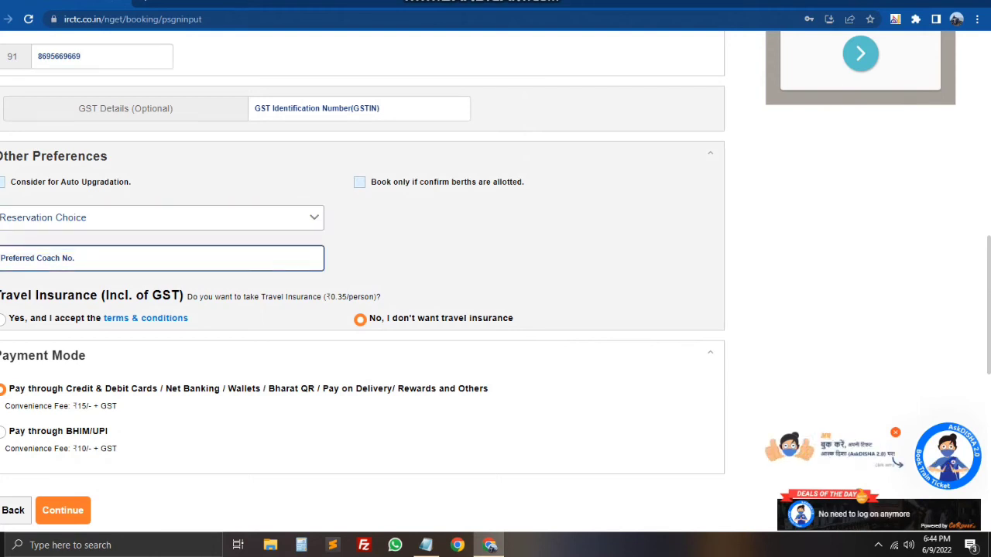
pyautogui.click(359, 182)
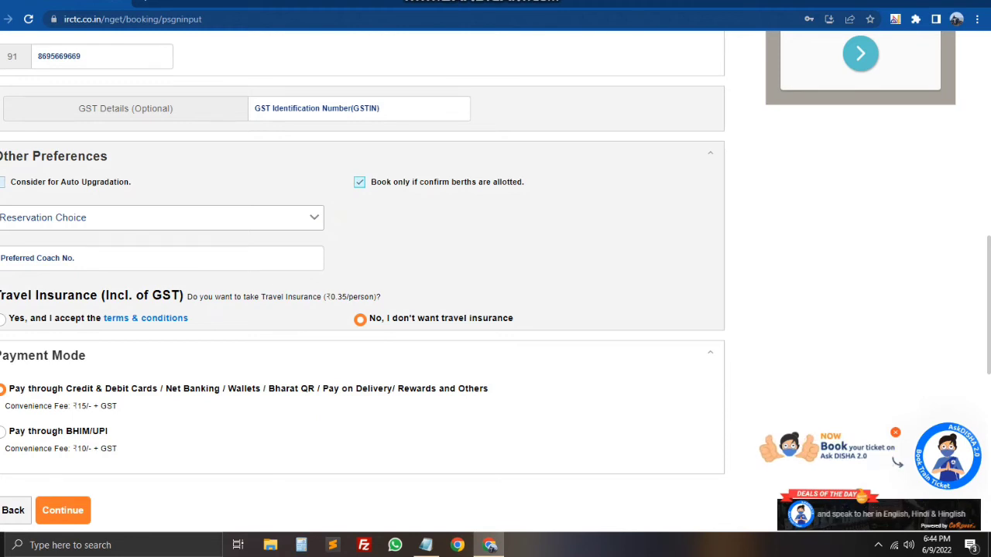
# Step: Untick 'Book only if confirm berths are allotted', keeping Reservation Choice as is
pyautogui.click(155, 218)
pyautogui.click(46, 258)
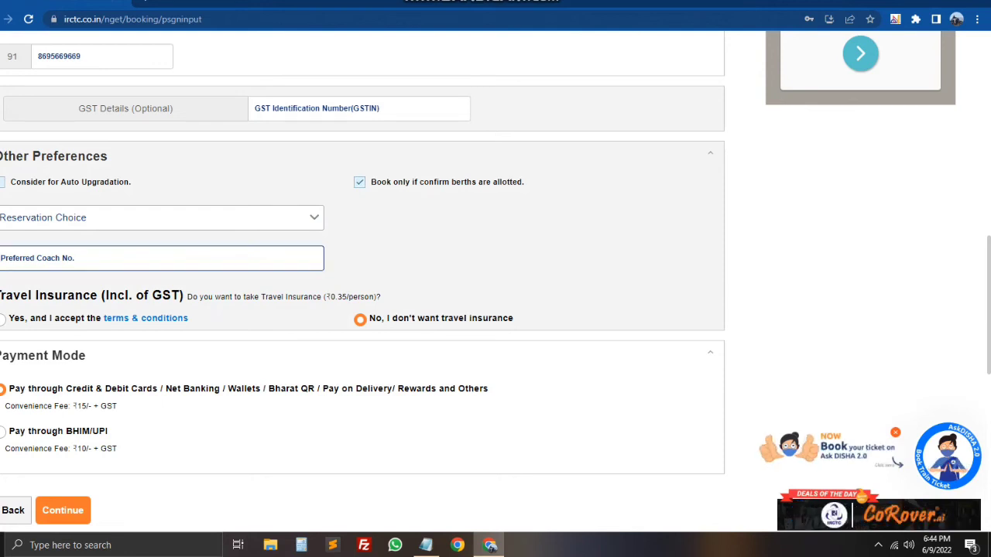
pyautogui.click(359, 181)
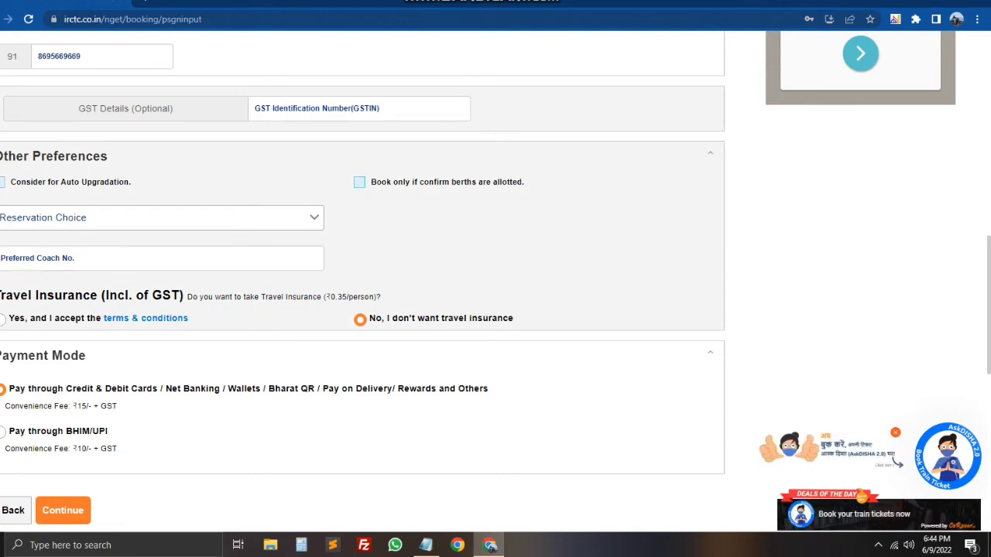
pyautogui.click(155, 217)
pyautogui.click(43, 242)
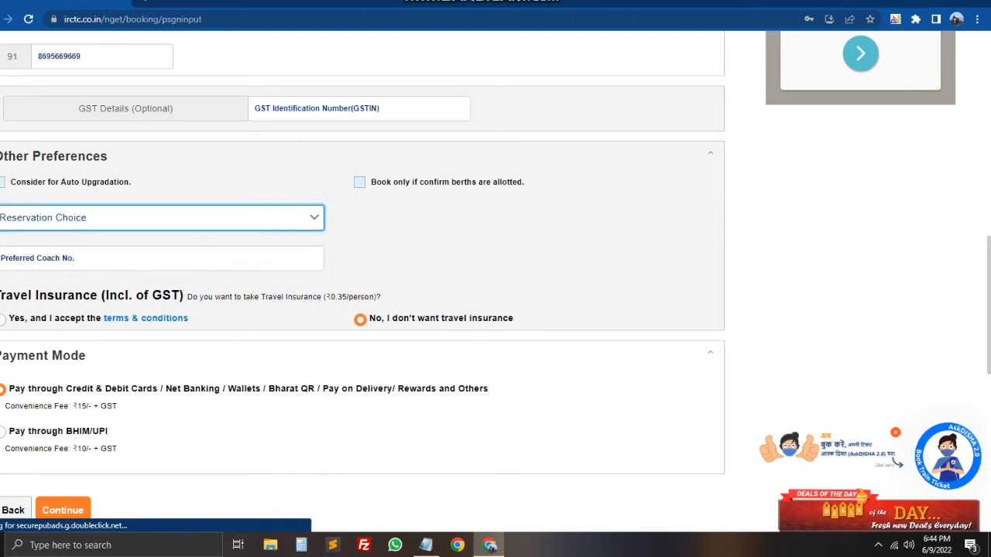
pyautogui.click(155, 218)
pyautogui.click(43, 241)
pyautogui.click(155, 258)
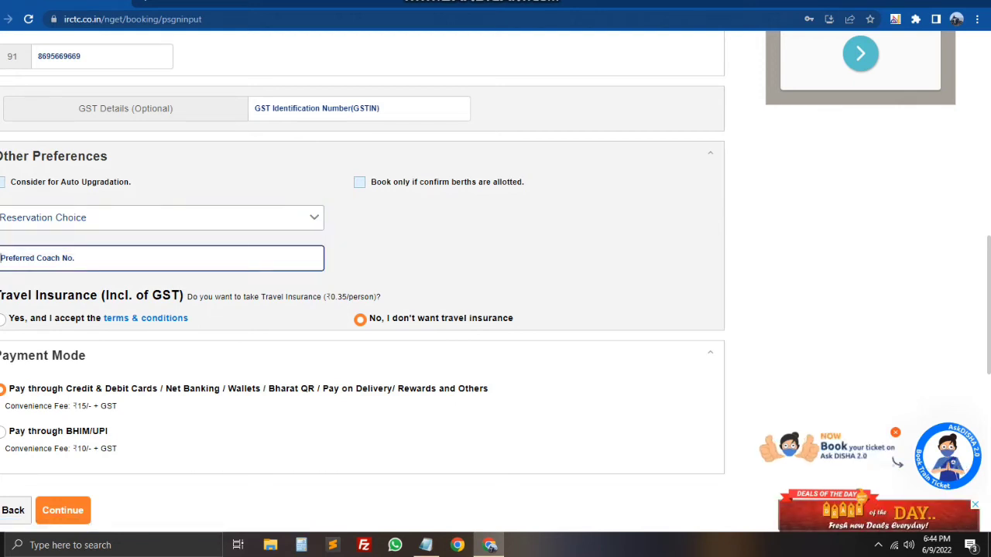
pyautogui.scroll(-1, 362, 279)
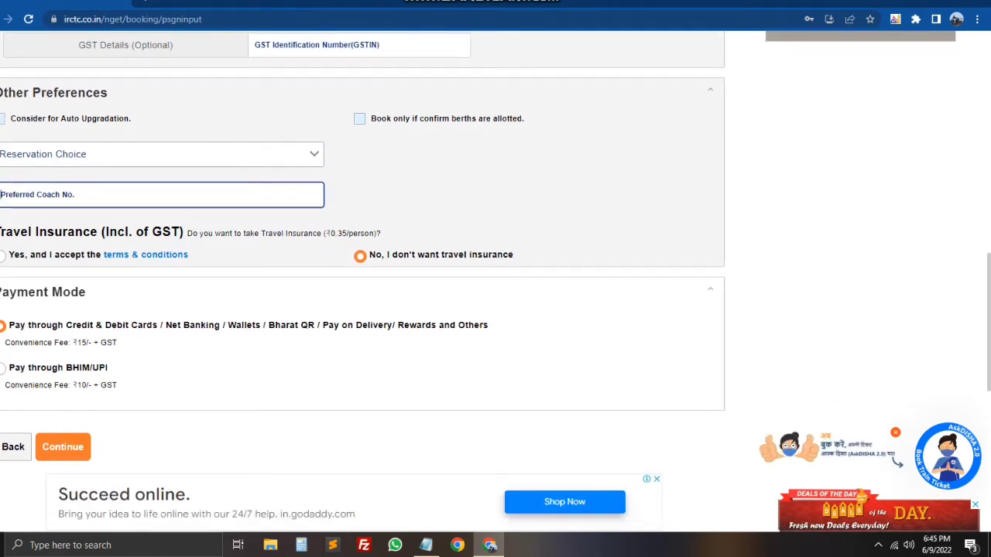
# Step: Accept travel insurance at ₹0.35 per person, choose BHIM/UPI payment, and continue to journey review
pyautogui.moveTo(1, 232); pyautogui.dragTo(213, 232)
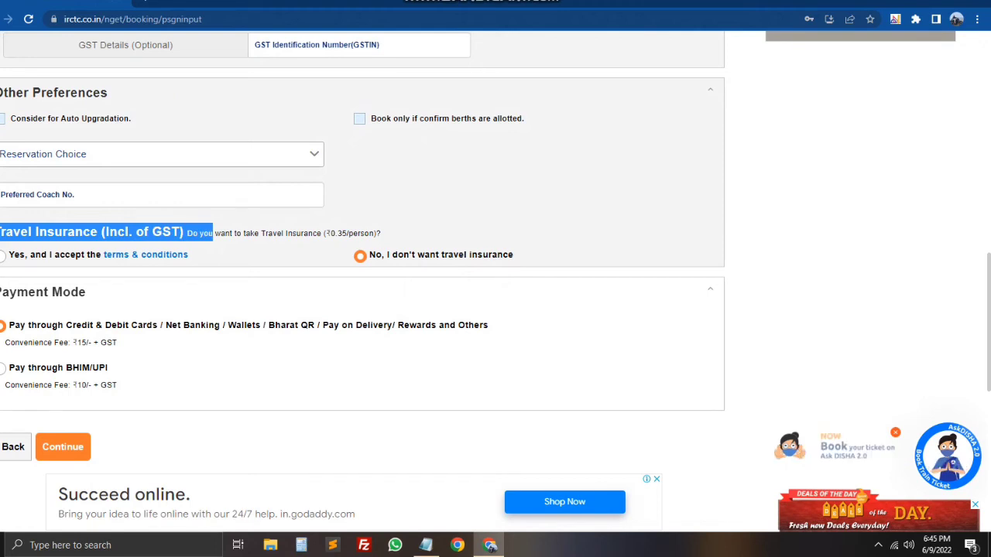
pyautogui.click(3, 255)
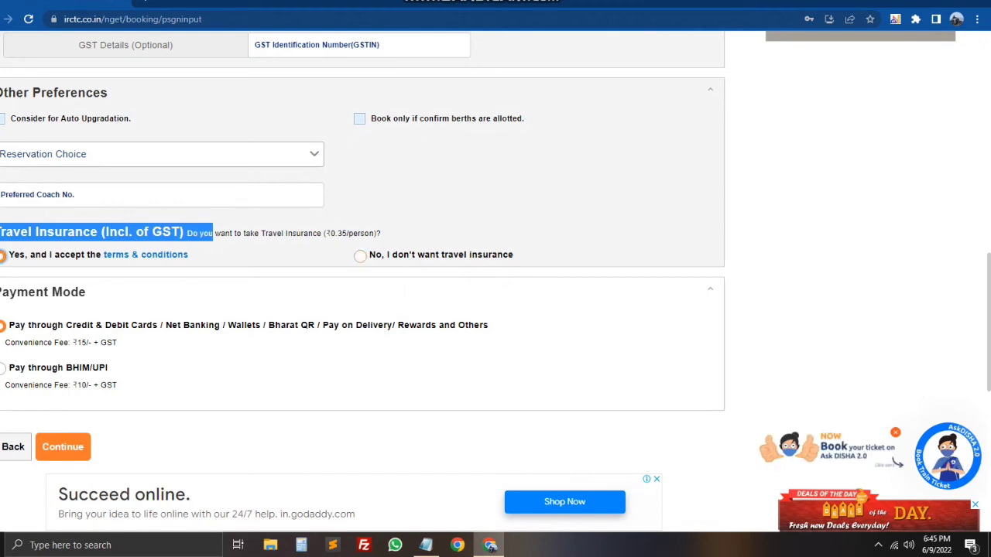
pyautogui.moveTo(342, 233); pyautogui.dragTo(320, 233)
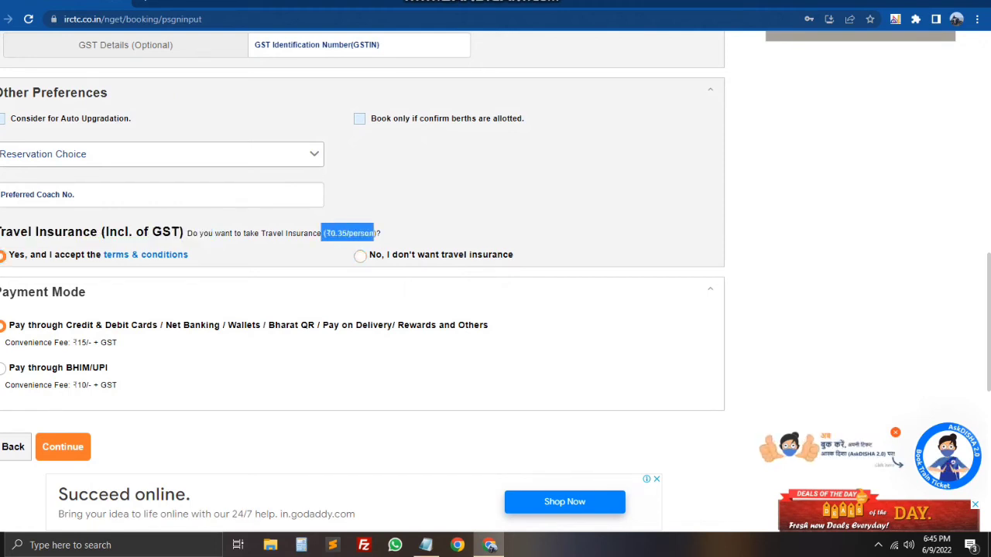
pyautogui.scroll(-2, 362, 278)
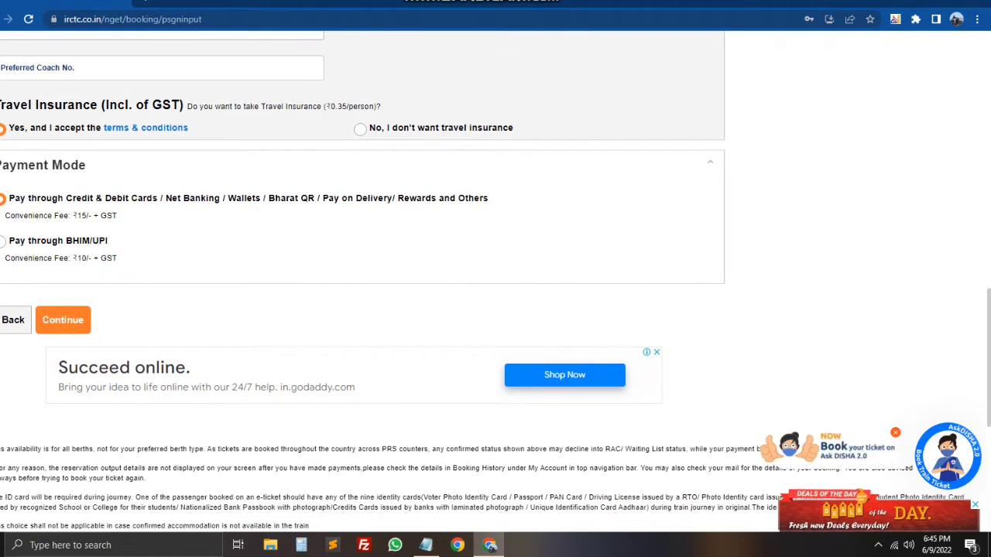
pyautogui.moveTo(199, 199); pyautogui.dragTo(6, 198)
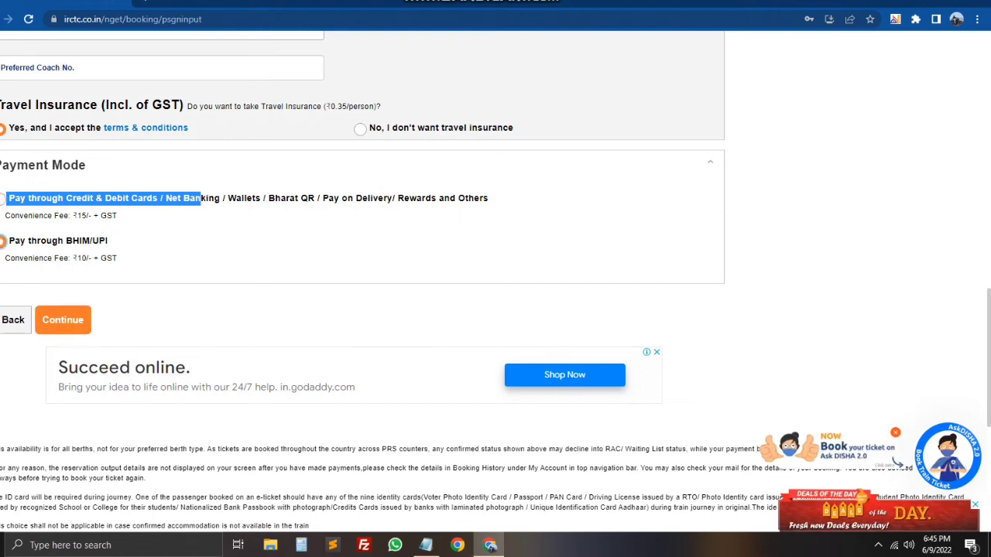
pyautogui.click(63, 320)
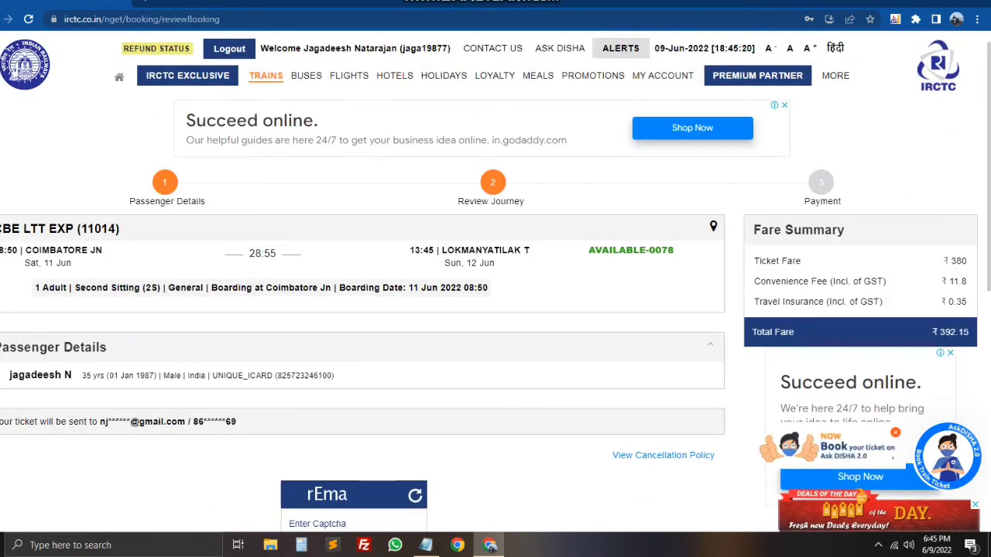
# Step: Check the CBE LTT EXP (11014) review: Coimbatore Jn 08:50 to Lokmanyatilak T 13:45, ₹392.15
pyautogui.moveTo(335, 376); pyautogui.dragTo(187, 375)
pyautogui.click(187, 375)
pyautogui.scroll(-2, 495, 281)
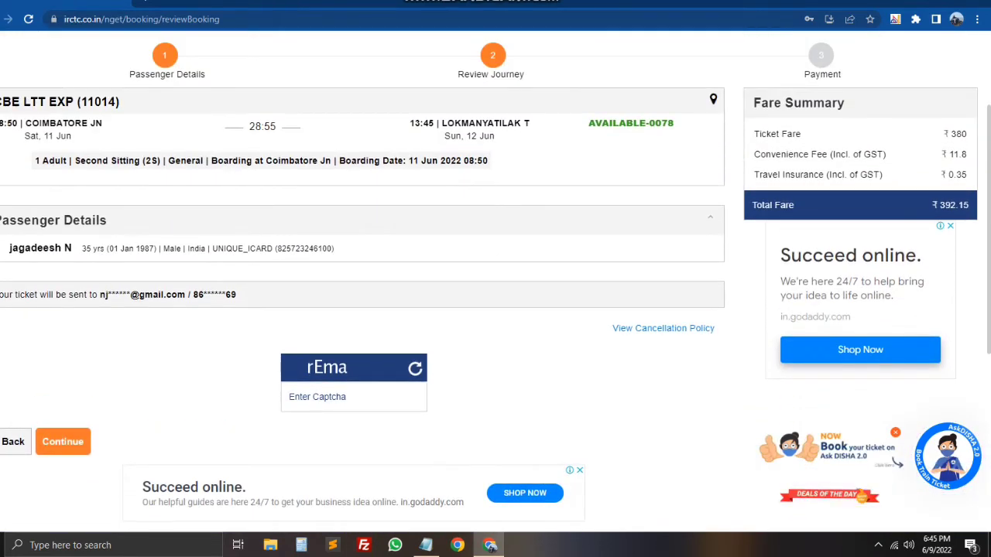
pyautogui.moveTo(25, 123); pyautogui.dragTo(600, 123)
pyautogui.click(600, 123)
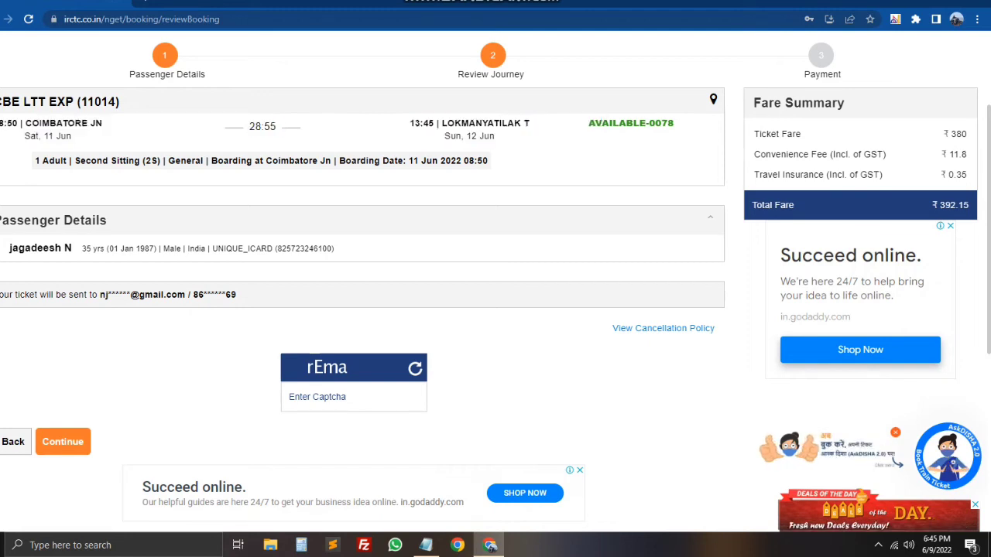
pyautogui.moveTo(2, 101); pyautogui.dragTo(119, 102)
pyautogui.click(119, 101)
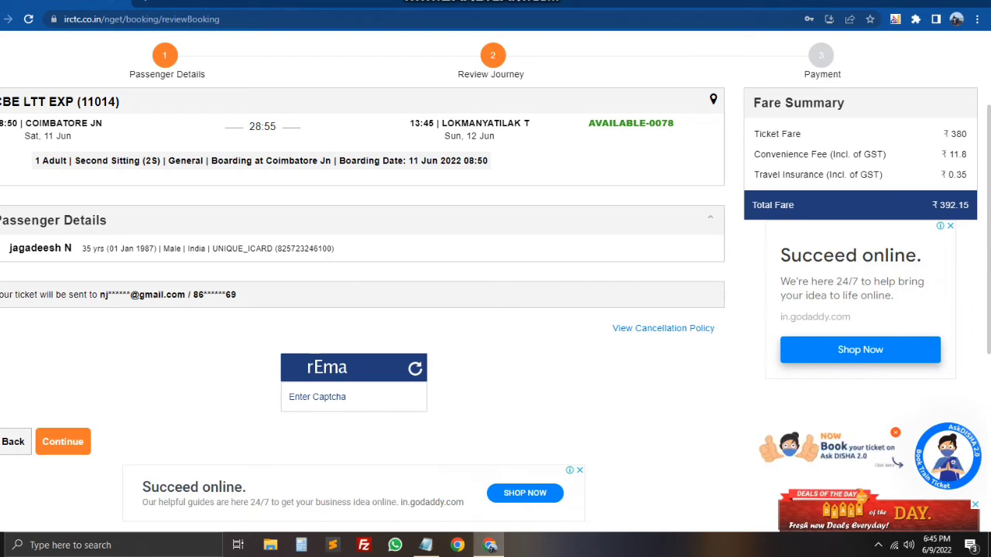
pyautogui.scroll(-1, 495, 286)
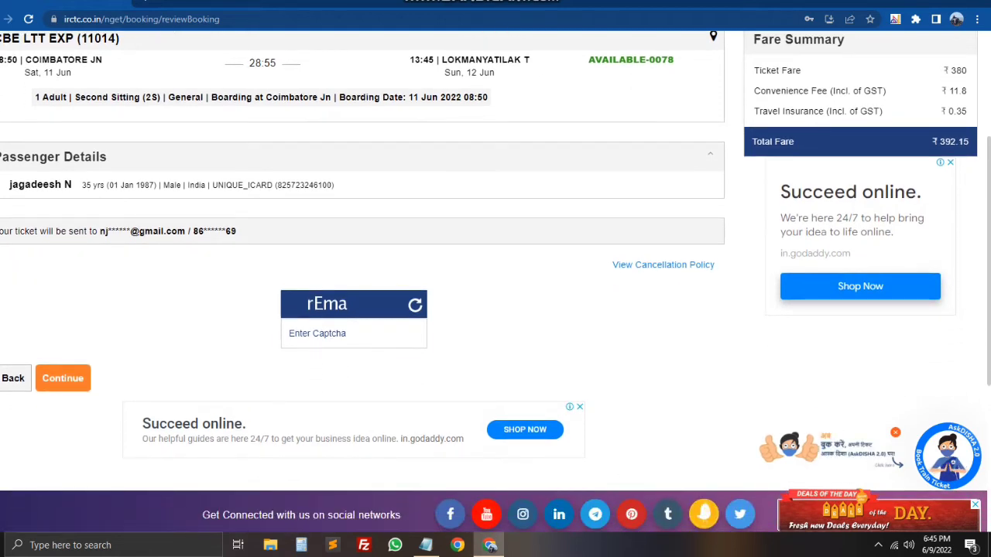
# Step: Enter the captcha text shown on the review page and submit it
pyautogui.click(353, 332)
pyautogui.write('r')
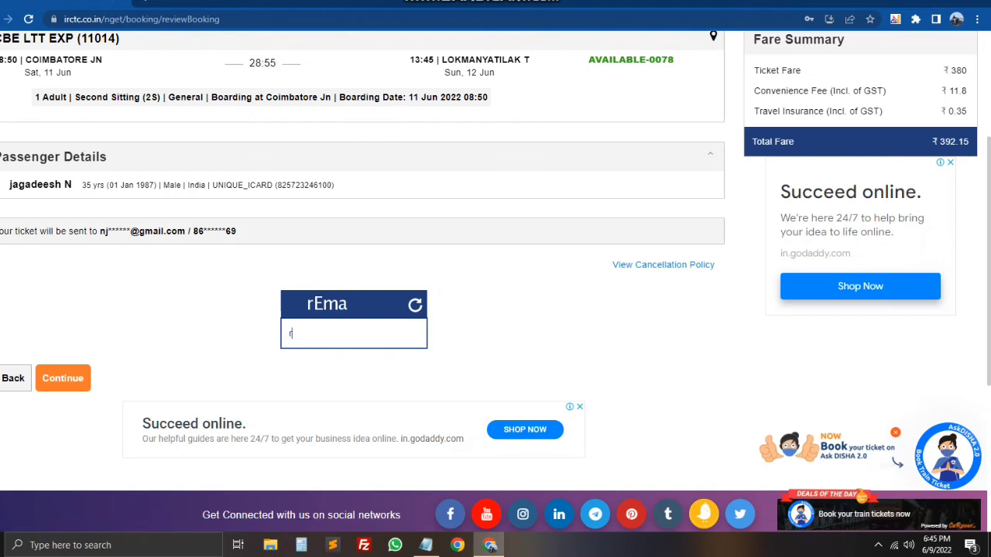
pyautogui.write('Em')
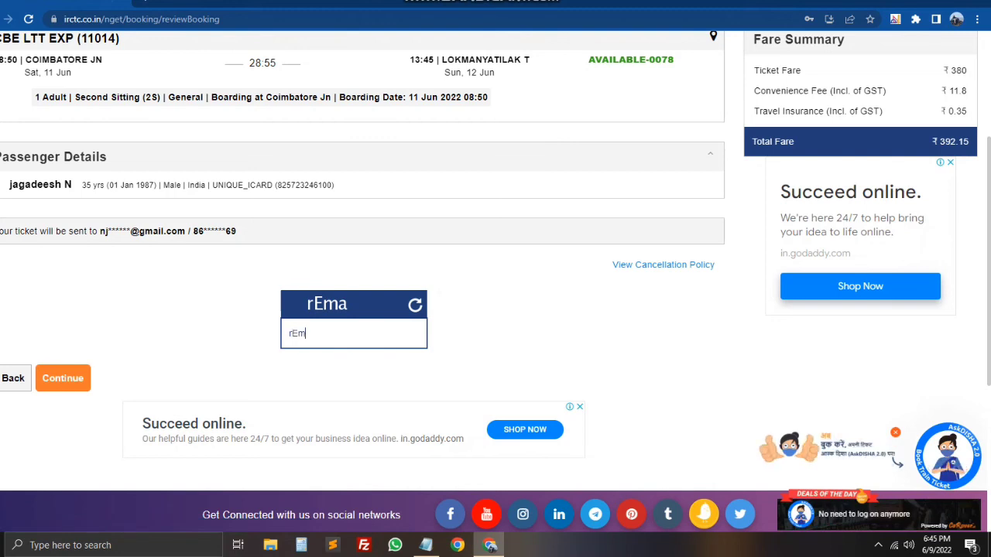
pyautogui.write('a')
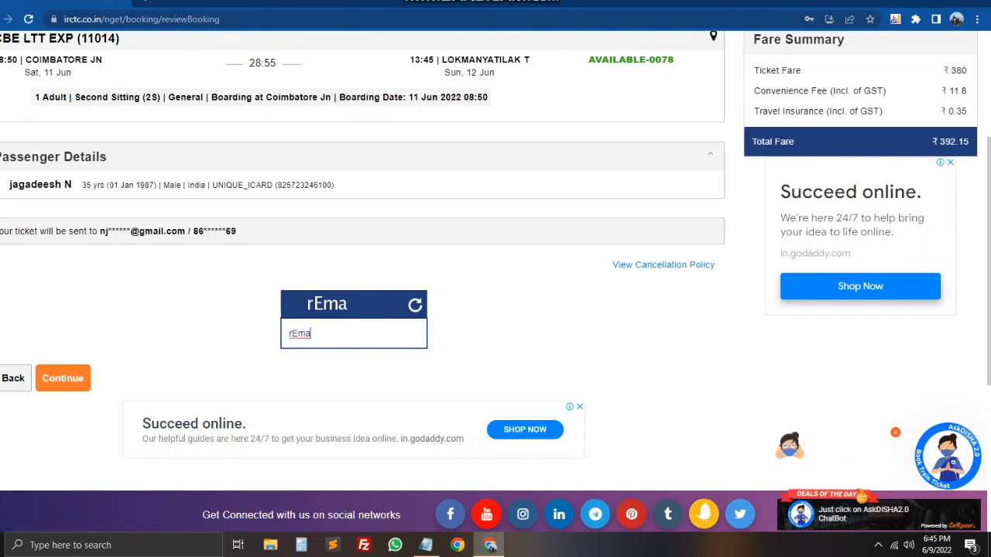
pyautogui.press('Return')
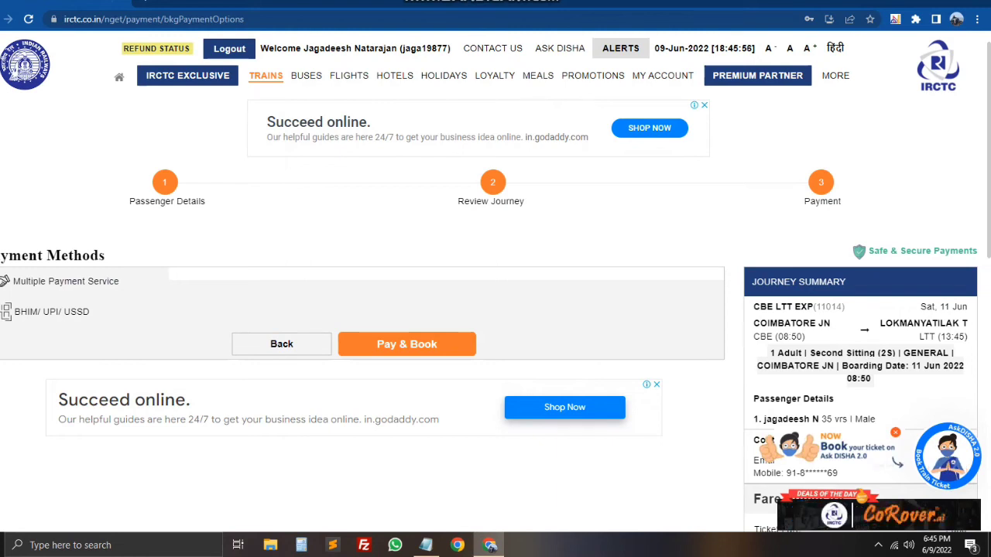
pyautogui.scroll(-3, 495, 309)
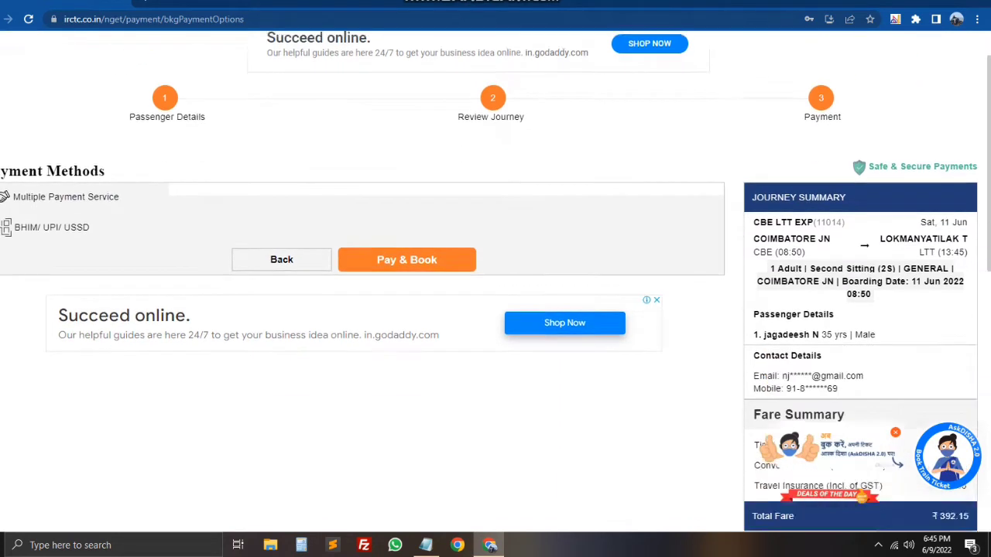
pyautogui.scroll(-2, 495, 310)
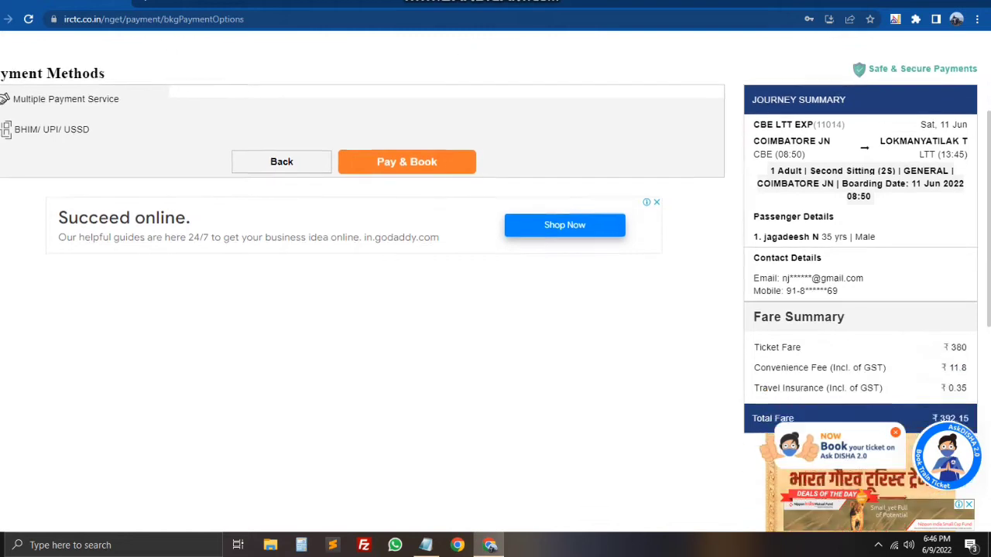
pyautogui.moveTo(761, 116); pyautogui.dragTo(967, 116)
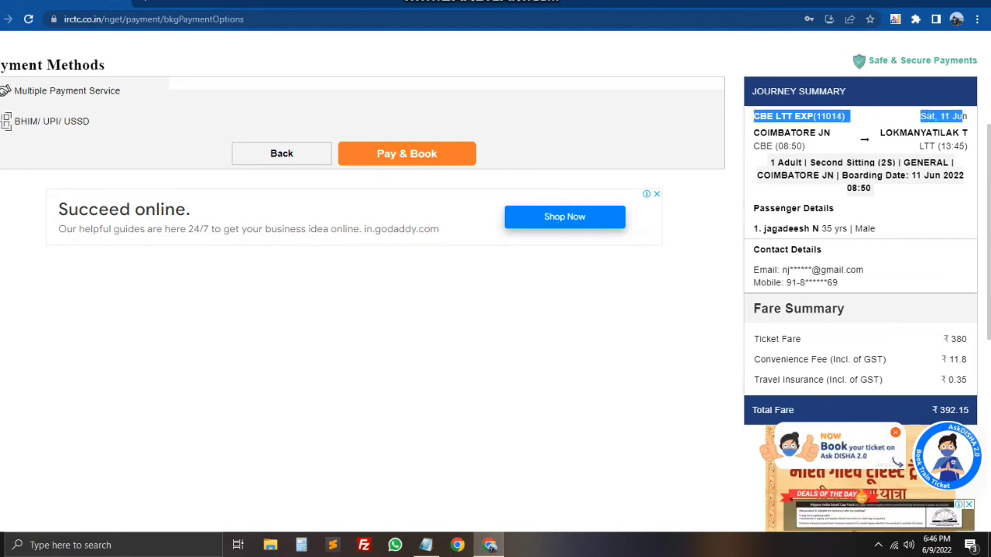
pyautogui.scroll(-1, 495, 279)
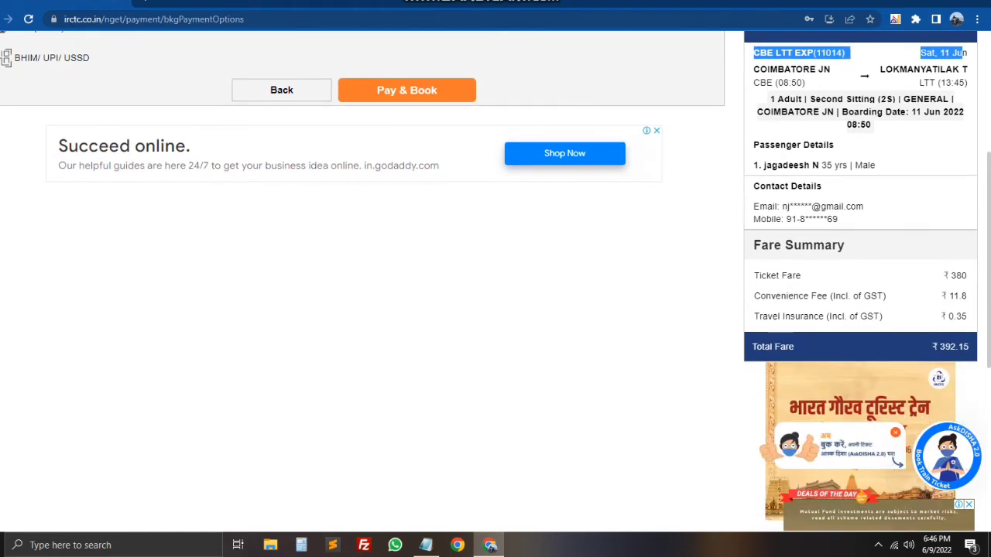
pyautogui.scroll(-1, 495, 278)
pyautogui.scroll(1, 495, 279)
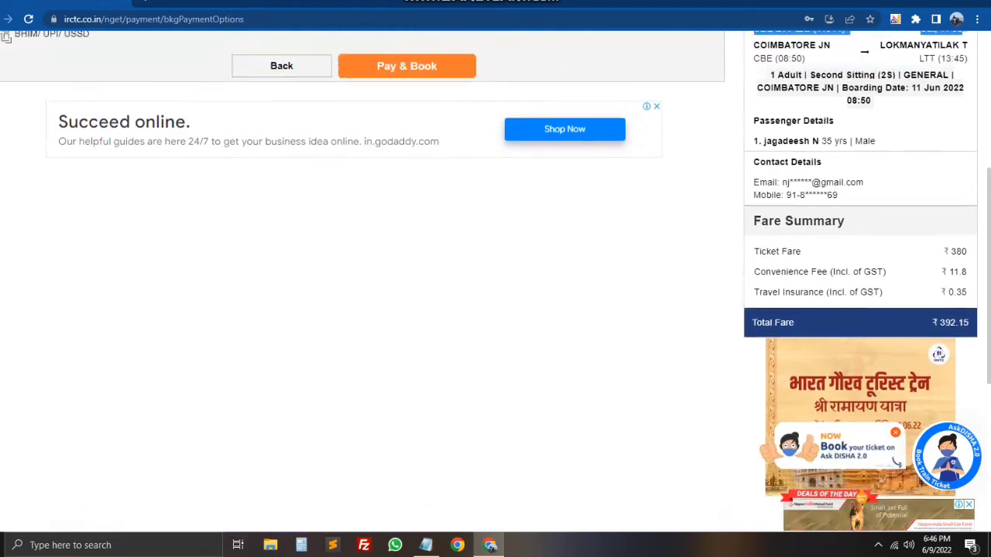
pyautogui.scroll(1, 495, 279)
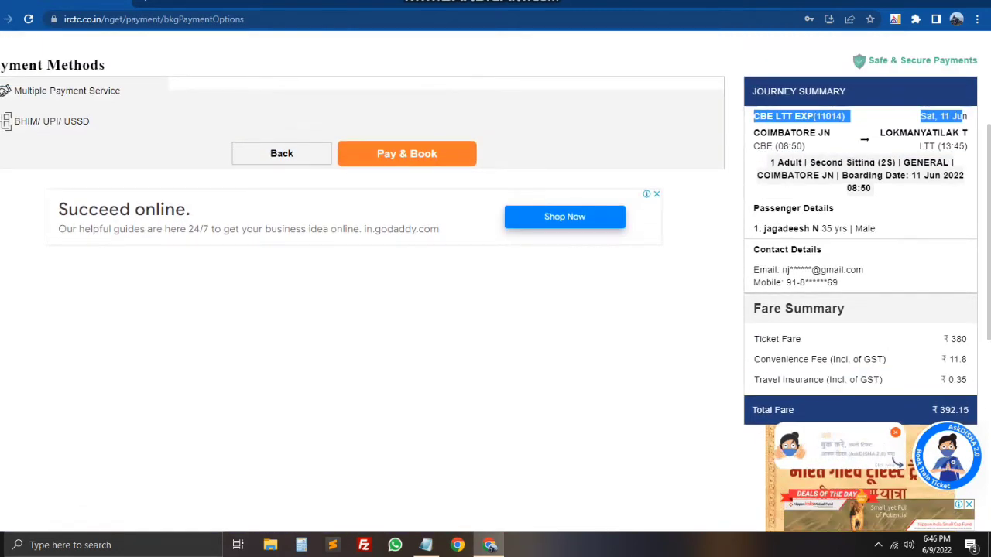
pyautogui.scroll(-3, 495, 278)
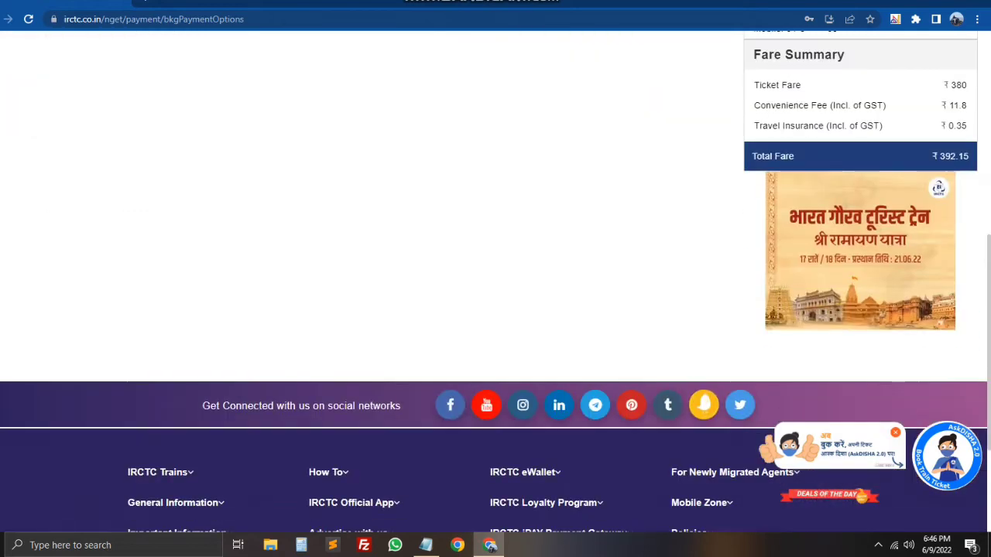
pyautogui.scroll(3, 495, 279)
pyautogui.scroll(2, 363, 279)
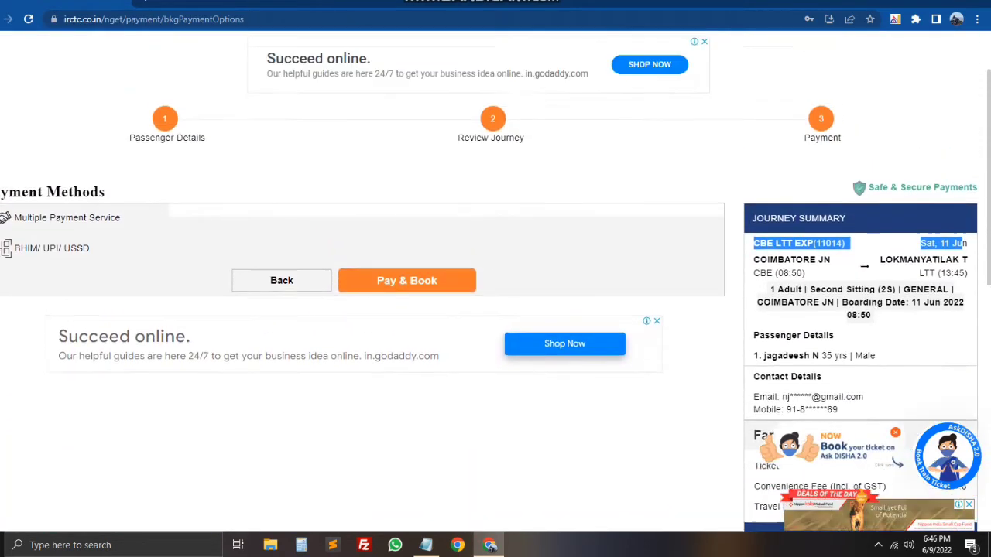
# Step: Try Pay & Book without a method, then compare Multiple Payment Service and BHIM/UPI/USSD gateways
pyautogui.click(406, 343)
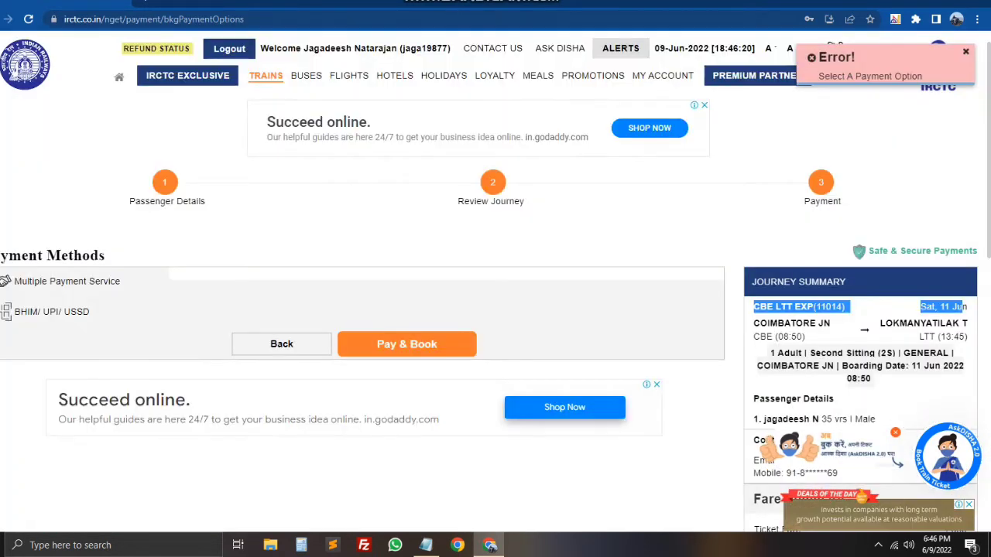
pyautogui.click(406, 344)
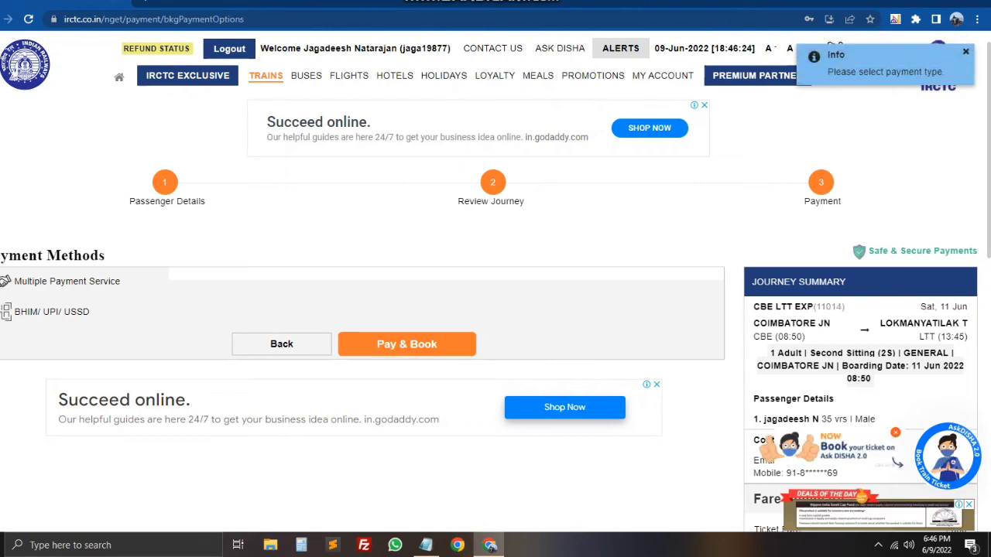
pyautogui.click(66, 281)
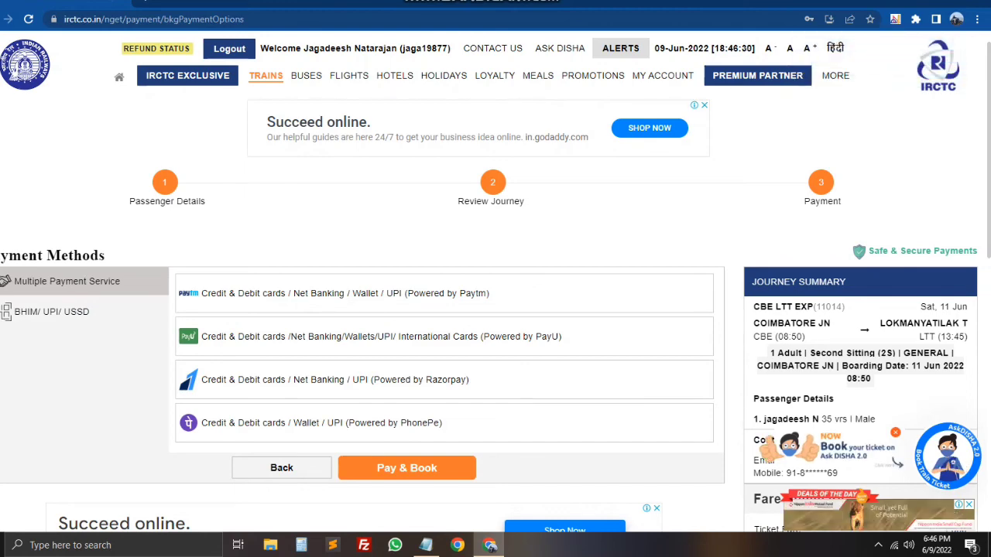
pyautogui.click(50, 311)
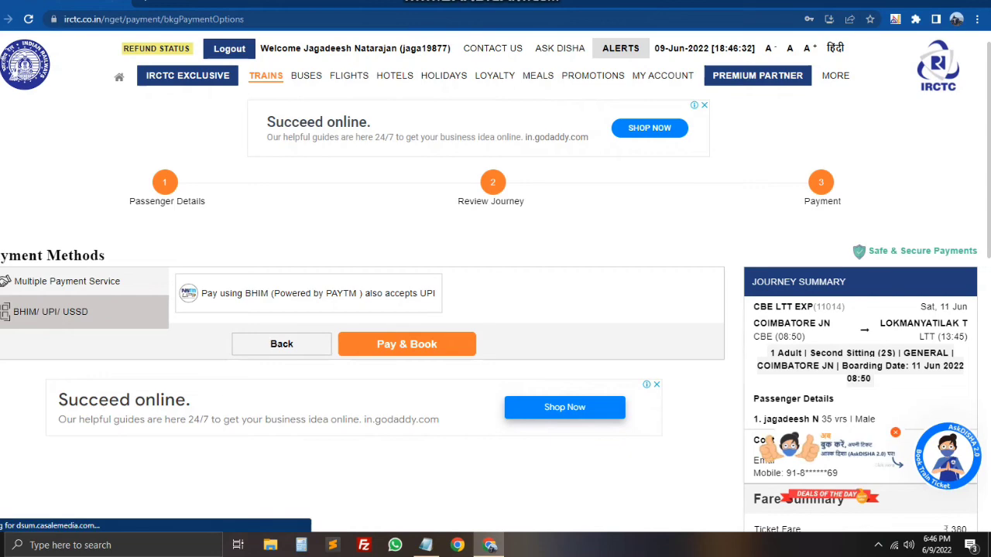
pyautogui.click(66, 280)
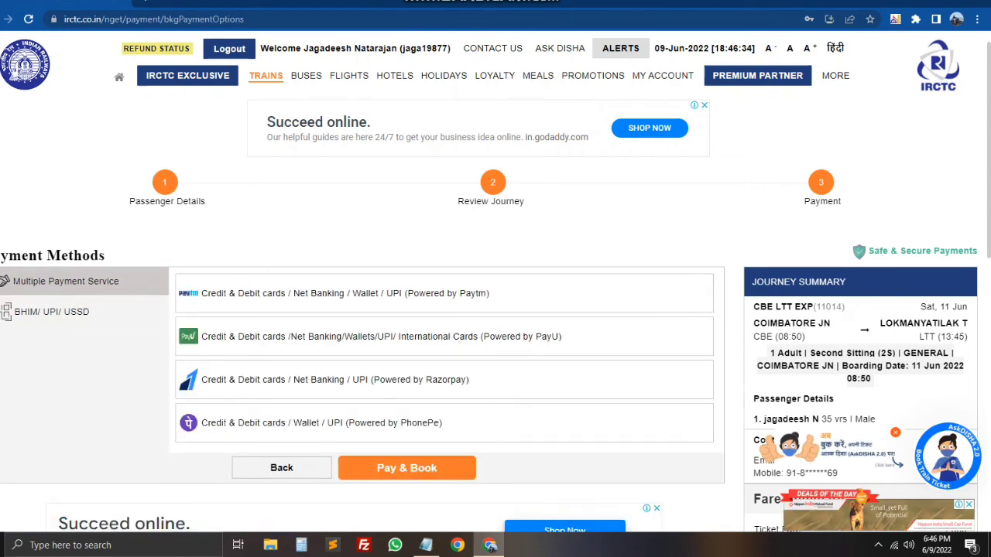
pyautogui.scroll(-1, 496, 309)
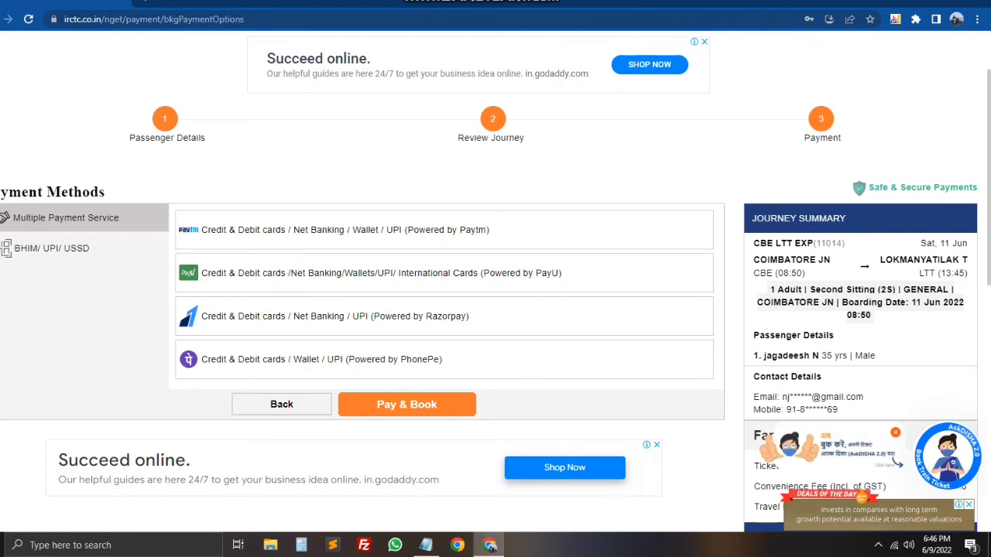
# Step: Compare Paytm, PayU and Razorpay fees, then pay and book through the PhonePe gateway
pyautogui.click(345, 230)
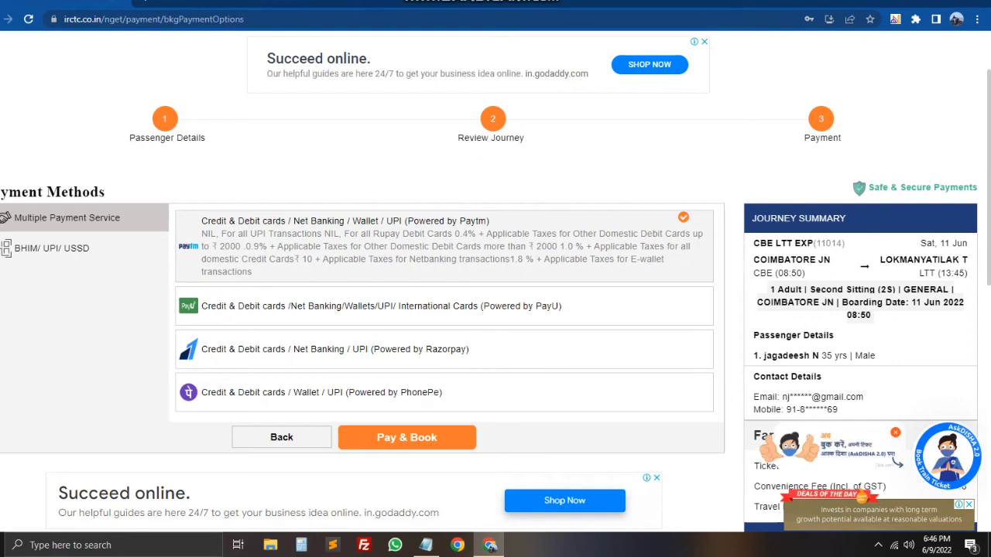
pyautogui.click(381, 306)
pyautogui.click(334, 349)
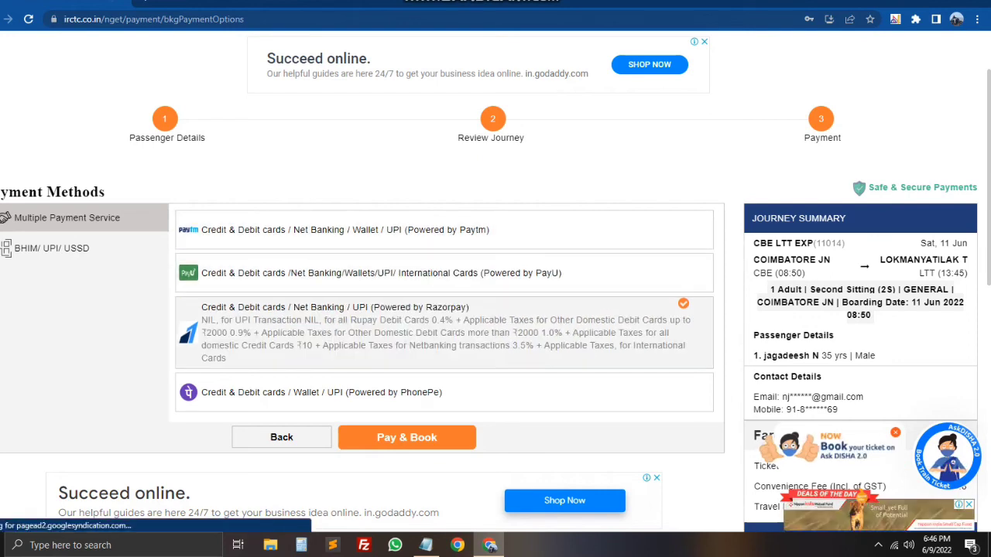
pyautogui.click(321, 392)
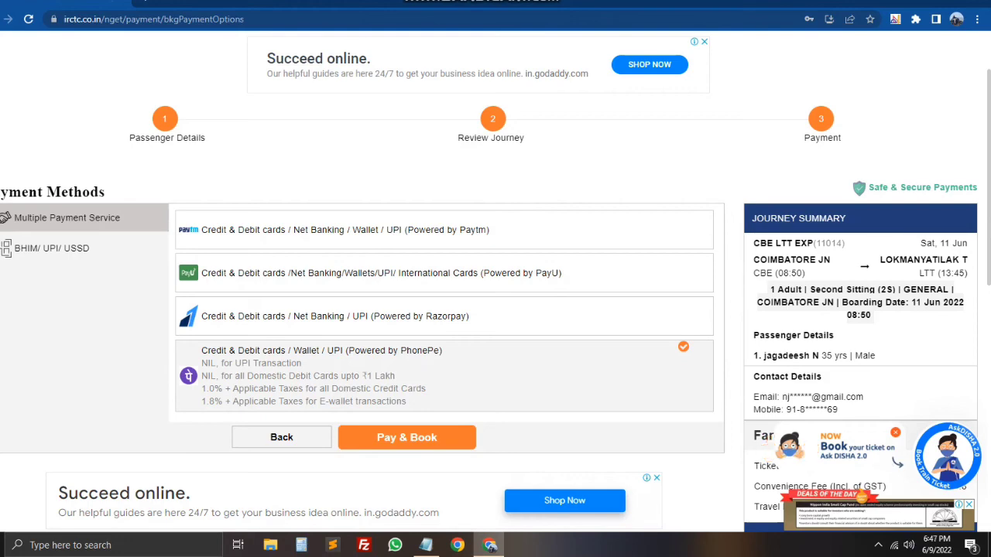
pyautogui.click(407, 438)
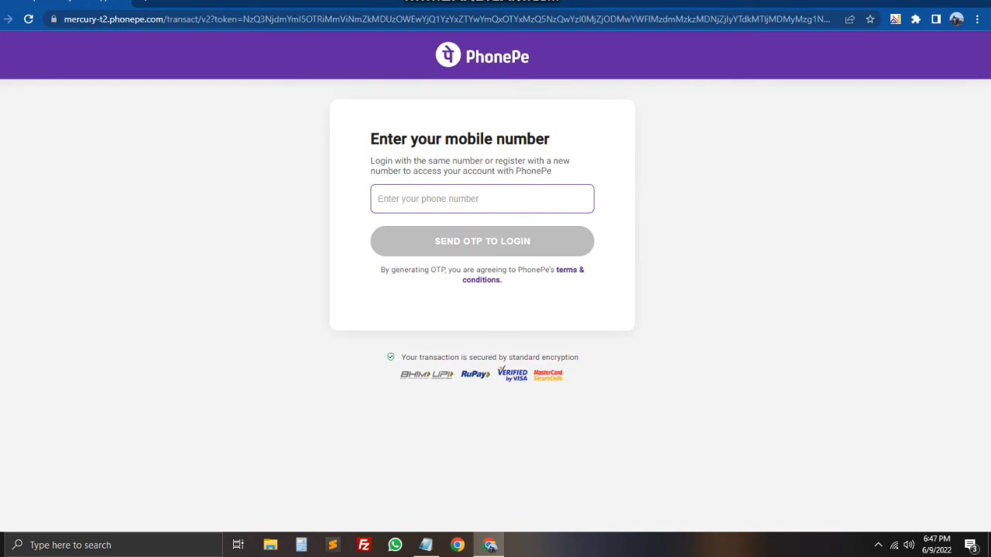
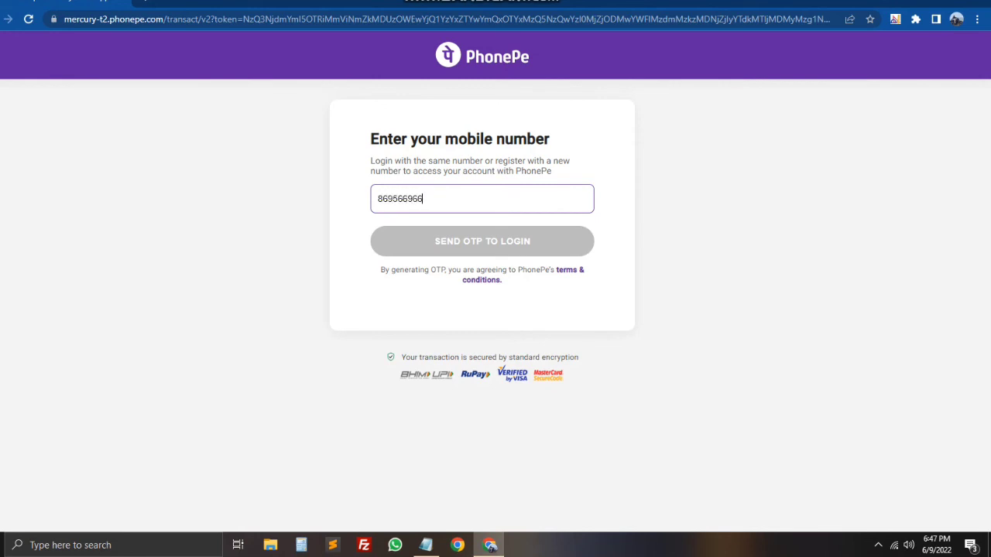
# Step: Enter the mobile number on PhonePe's login page and request the login OTP
pyautogui.press('Return')
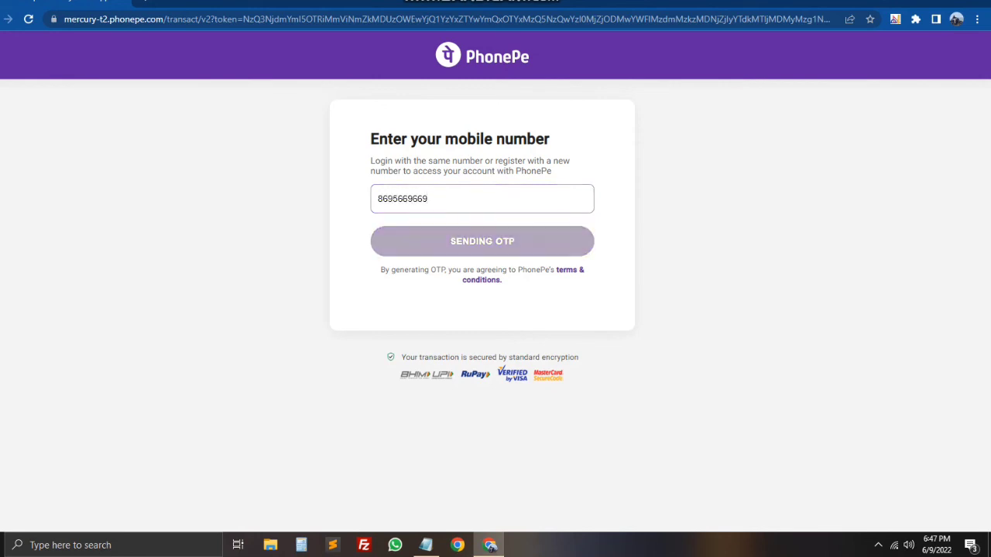